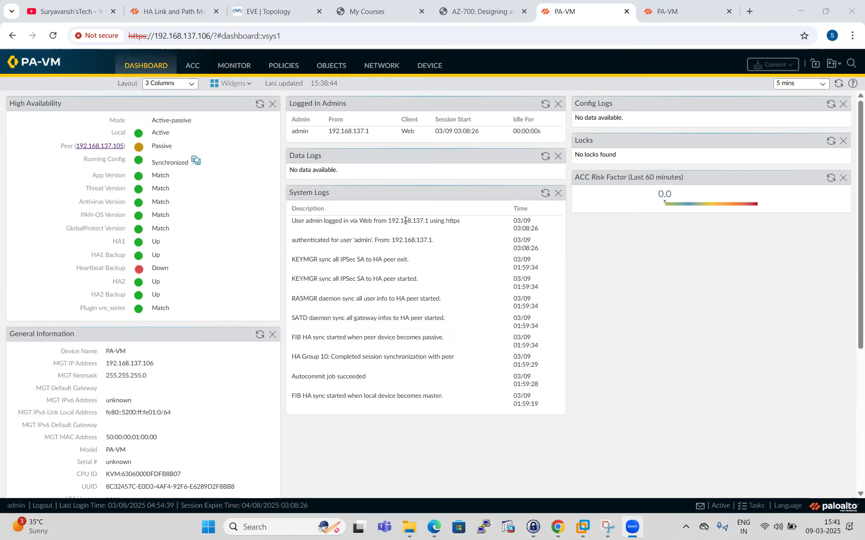
- Check the high availability status on the dashboards of both firewalls, postponing the telemetry data collection request on 192.168.137.105
{"action": "left_click", "coordinate": [429, 66]}
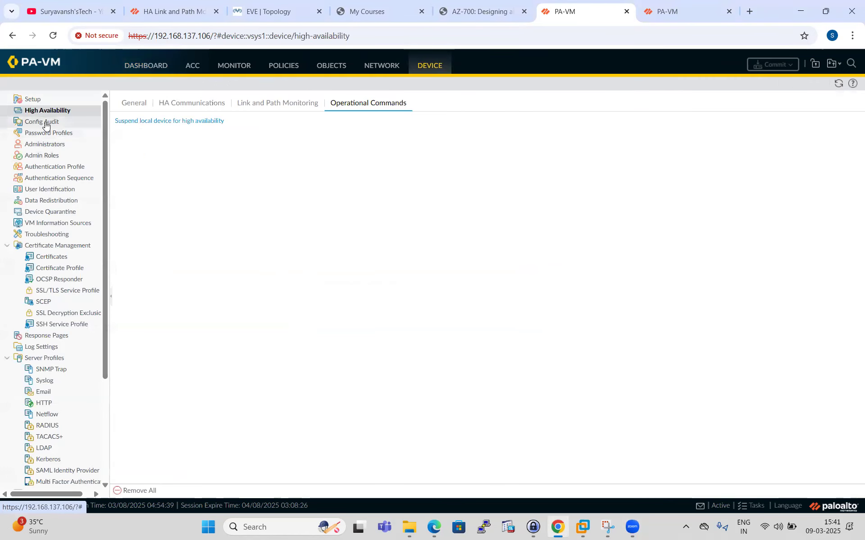
{"action": "left_click", "coordinate": [150, 67]}
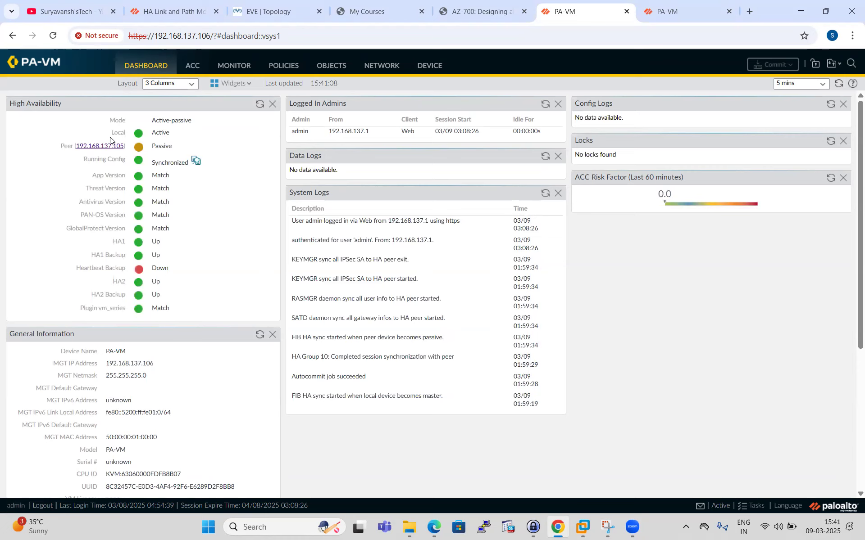
{"action": "left_click", "coordinate": [679, 11]}
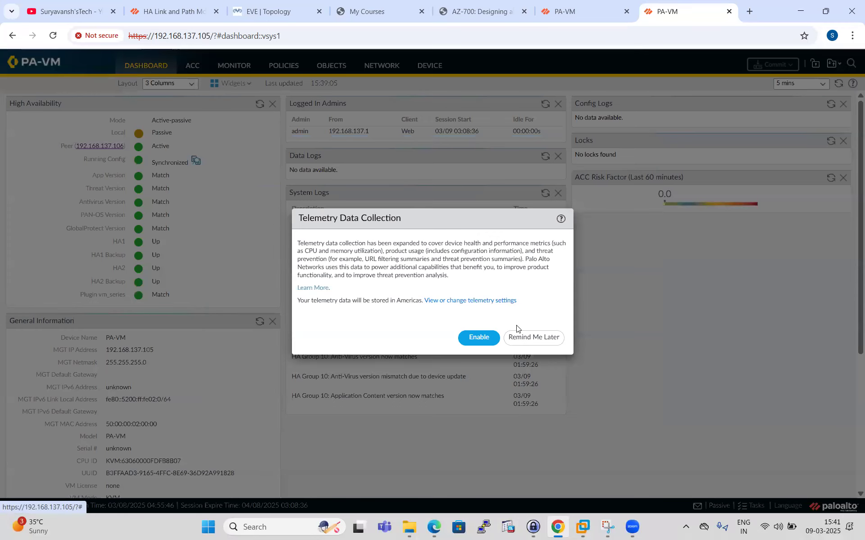
{"action": "left_click", "coordinate": [528, 339]}
{"action": "left_click", "coordinate": [574, 6]}
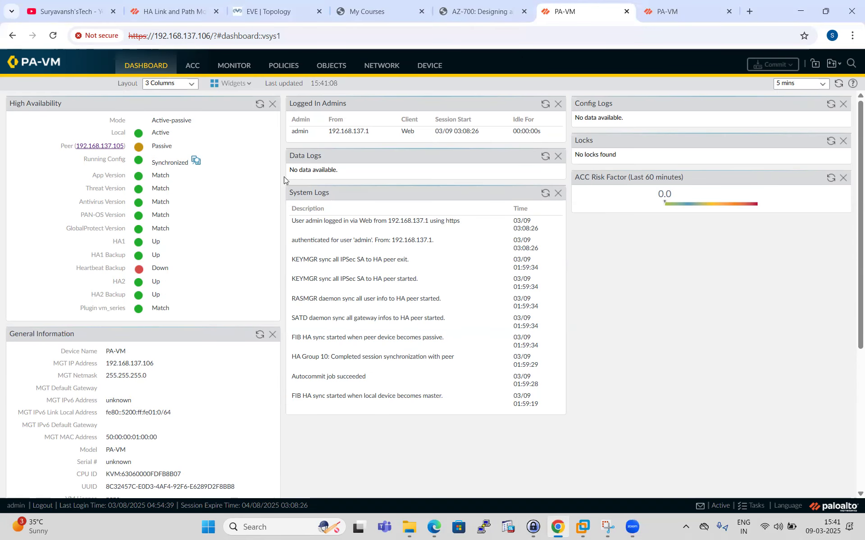
- On firewall 192.168.137.106, confirm HA link monitoring as enabled with failure condition Any, consulting the EVE topology for the firewall links
{"action": "left_click", "coordinate": [427, 67]}
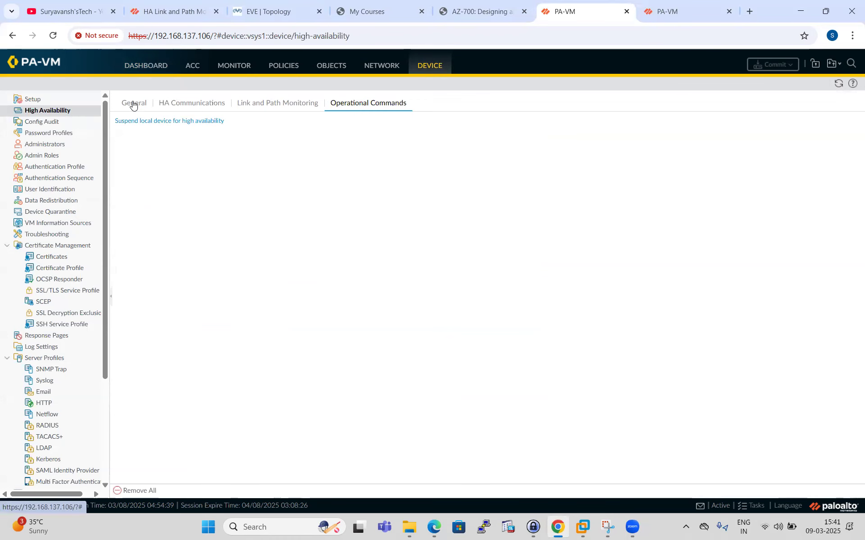
{"action": "left_click", "coordinate": [134, 104]}
{"action": "left_click", "coordinate": [207, 105]}
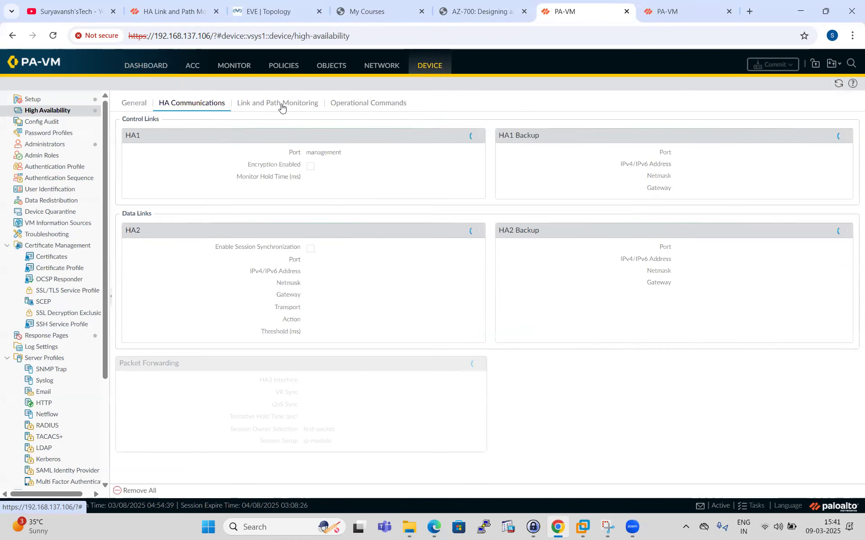
{"action": "left_click", "coordinate": [282, 106]}
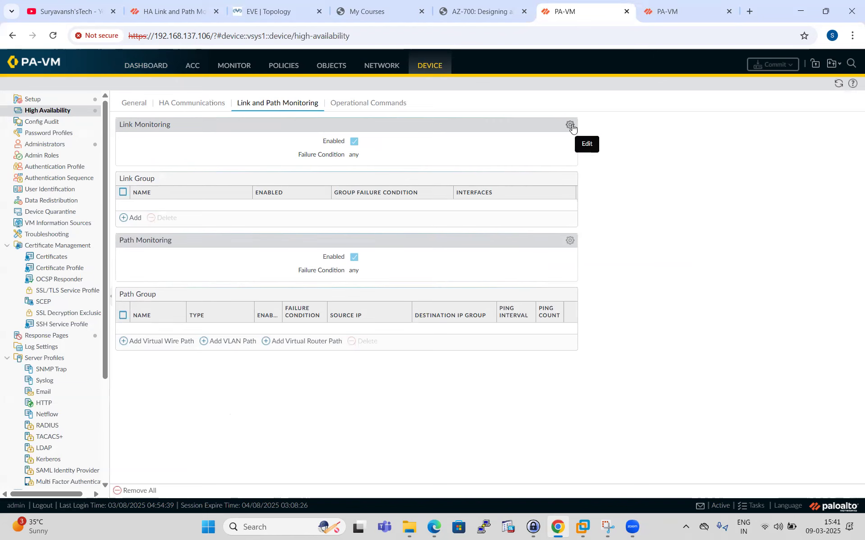
{"action": "left_click", "coordinate": [570, 125]}
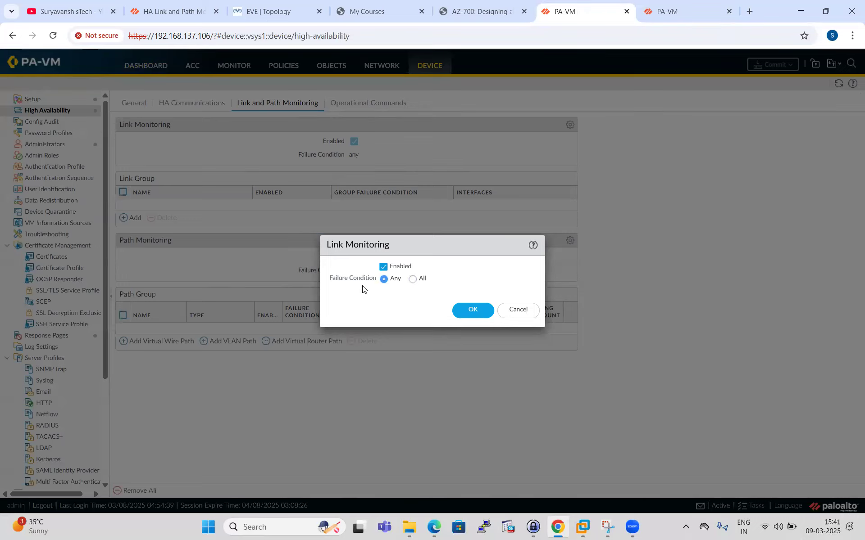
{"action": "left_click", "coordinate": [276, 9]}
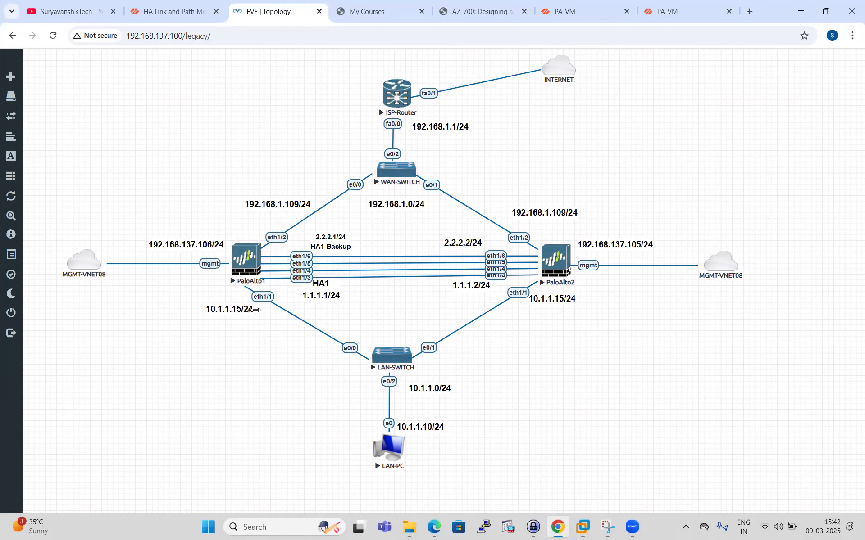
{"action": "left_click", "coordinate": [570, 10]}
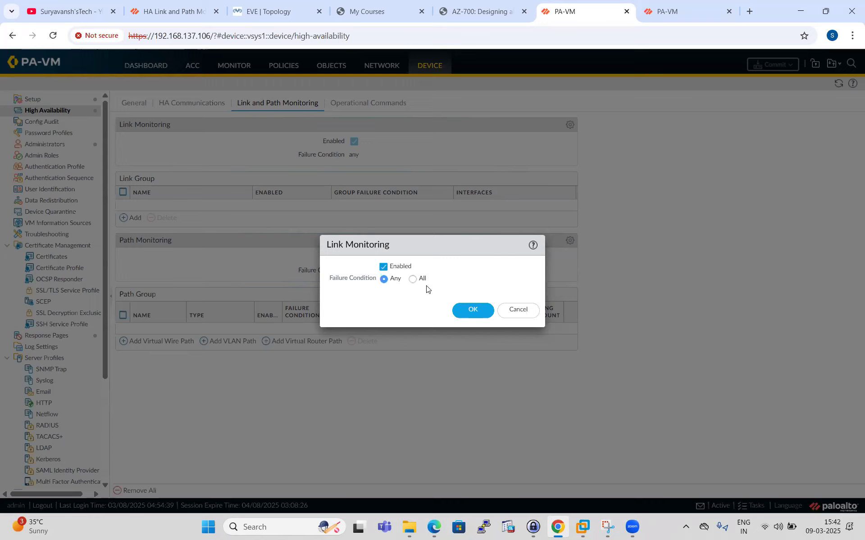
{"action": "key", "text": "ctrl+shift+Tab"}
{"action": "key", "text": "ctrl+shift+Tab"}
{"action": "key", "text": "ctrl+shift+Tab"}
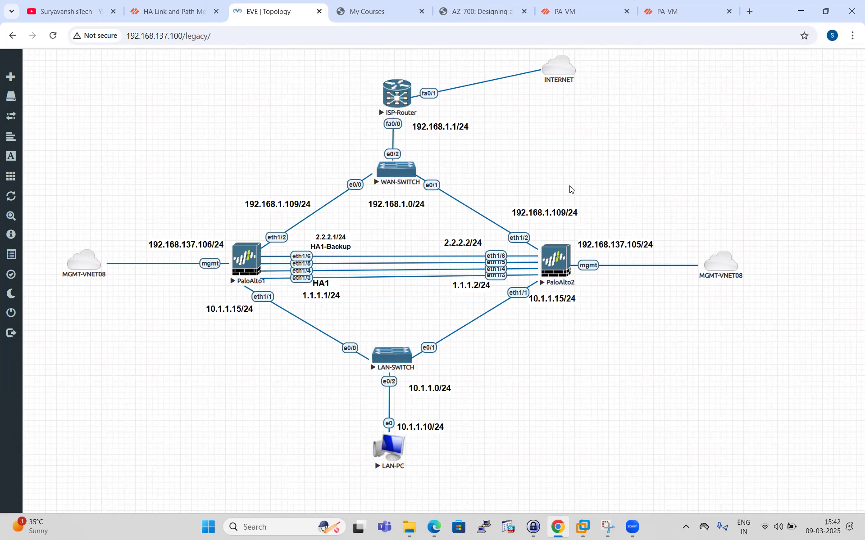
{"action": "left_click", "coordinate": [568, 12]}
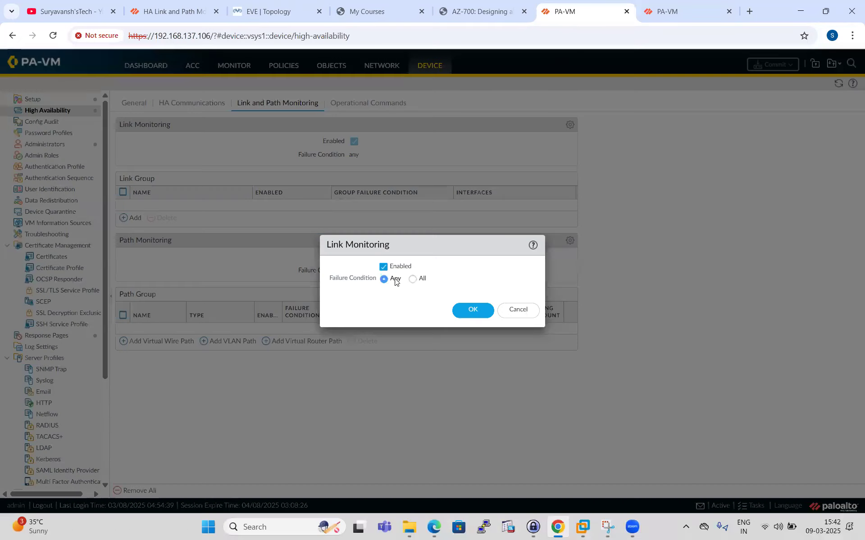
{"action": "left_click", "coordinate": [473, 311]}
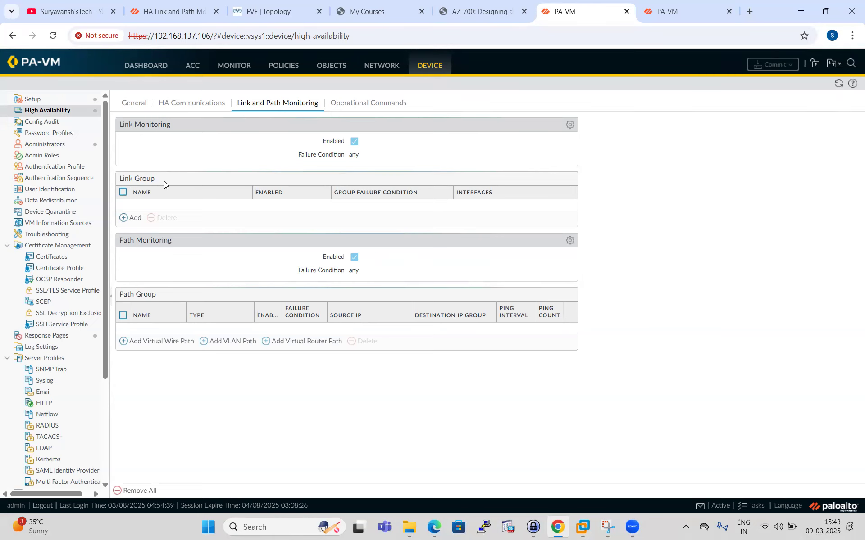
- Add an enabled link group named Test with failure condition Any and interfaces ethernet1/1 and ethernet1/2, and commit it on the active firewall
{"action": "left_click", "coordinate": [125, 218]}
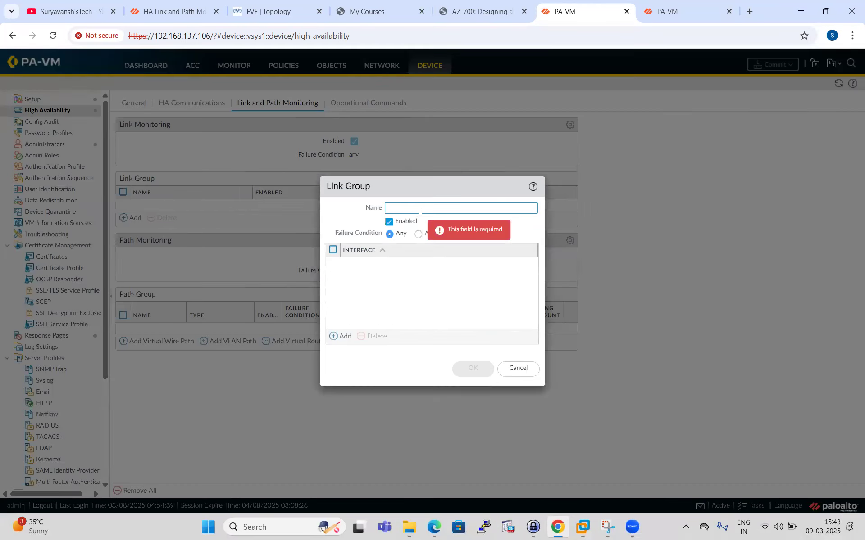
{"action": "type", "text": "Test"}
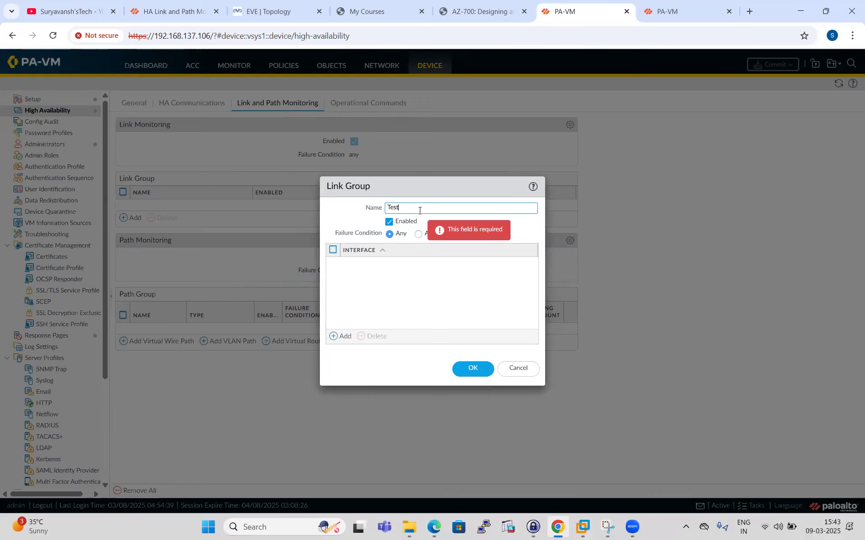
{"action": "left_click", "coordinate": [342, 341]}
{"action": "left_click", "coordinate": [378, 279]}
{"action": "left_click", "coordinate": [346, 341]}
{"action": "left_click", "coordinate": [377, 303]}
{"action": "left_click", "coordinate": [377, 315]}
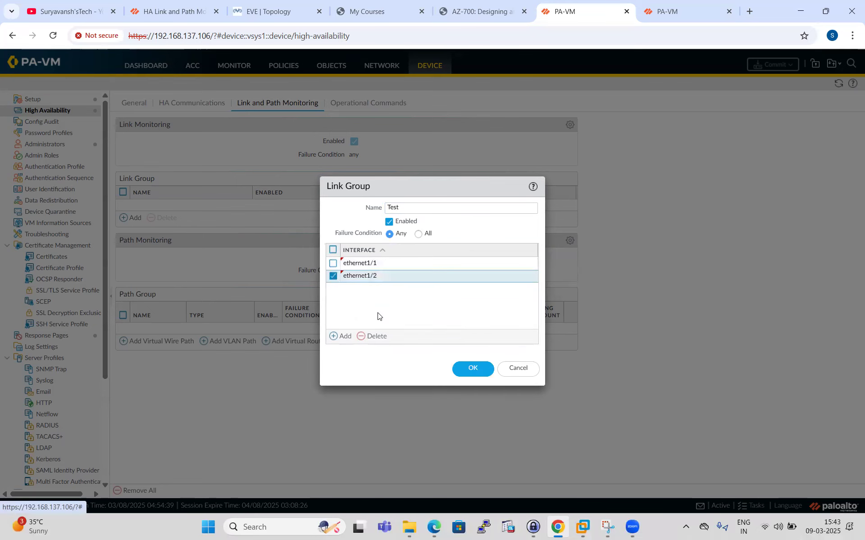
{"action": "left_click", "coordinate": [255, 8]}
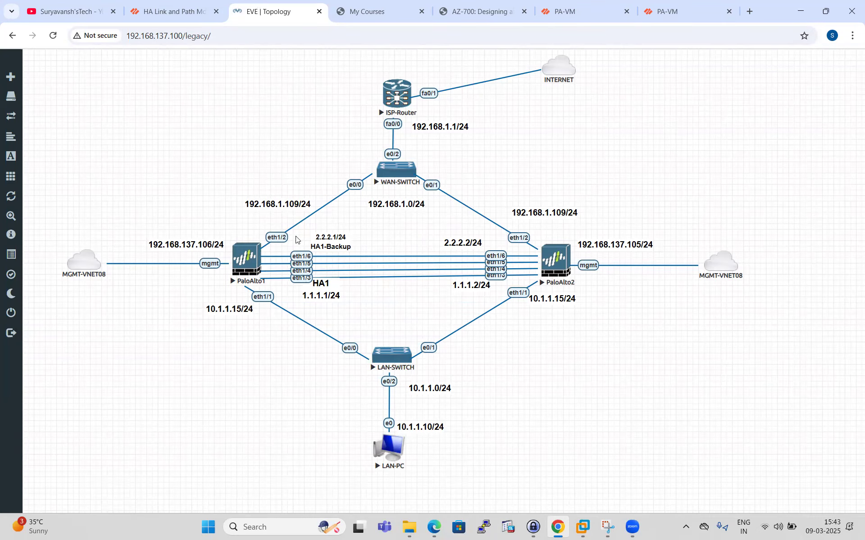
{"action": "left_click", "coordinate": [581, 13]}
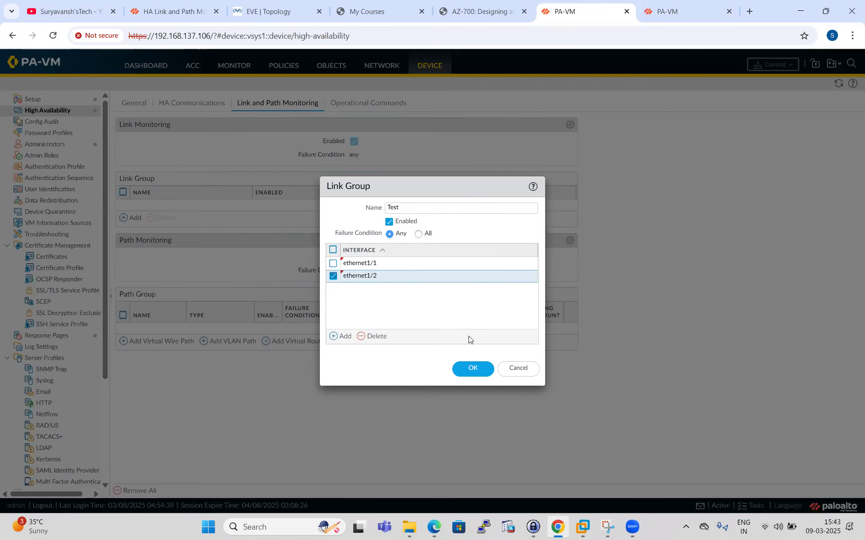
{"action": "left_click", "coordinate": [474, 369]}
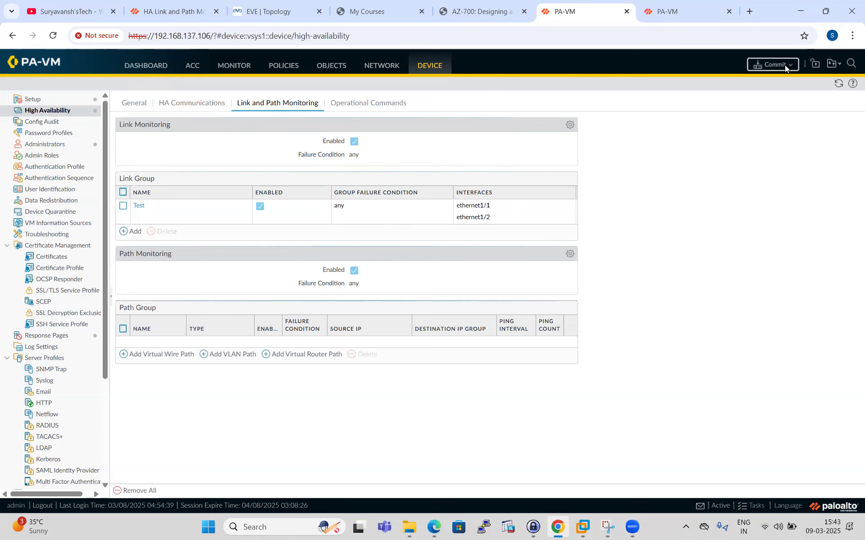
{"action": "left_click", "coordinate": [772, 74]}
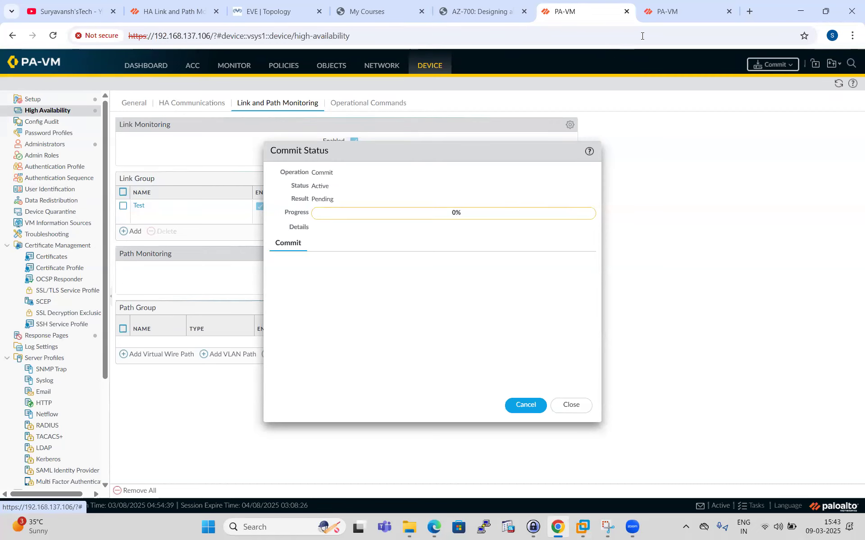
- On the passive firewall 192.168.137.105, add an enabled link group named Test with failure condition Any and interfaces ethernet1/1 and ethernet1/2
{"action": "left_click", "coordinate": [682, 6]}
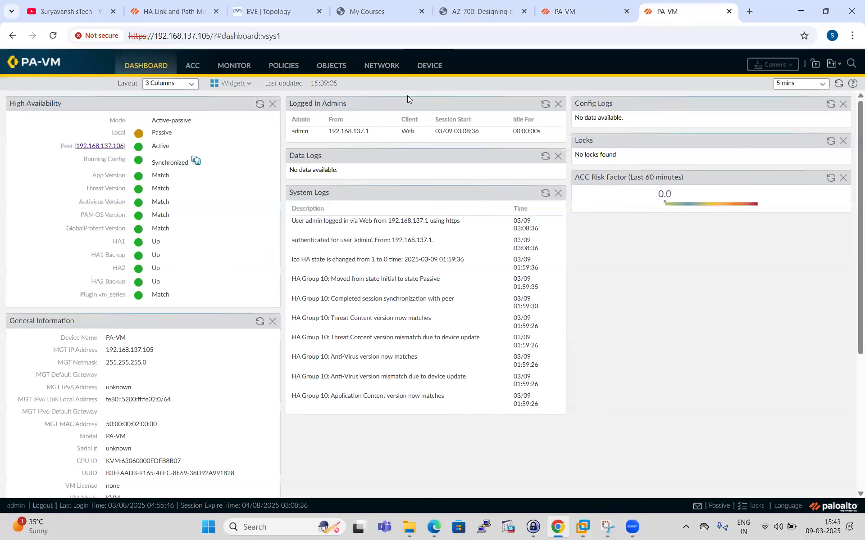
{"action": "left_click", "coordinate": [429, 66]}
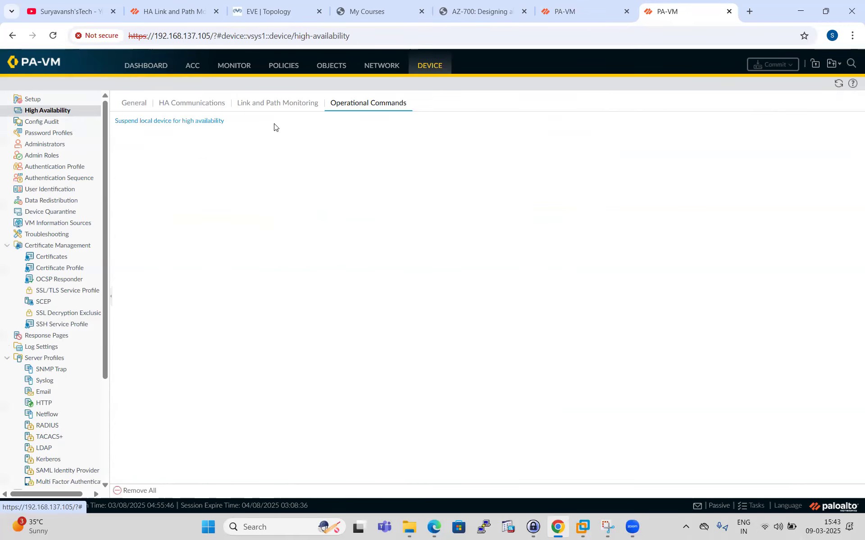
{"action": "left_click", "coordinate": [275, 104]}
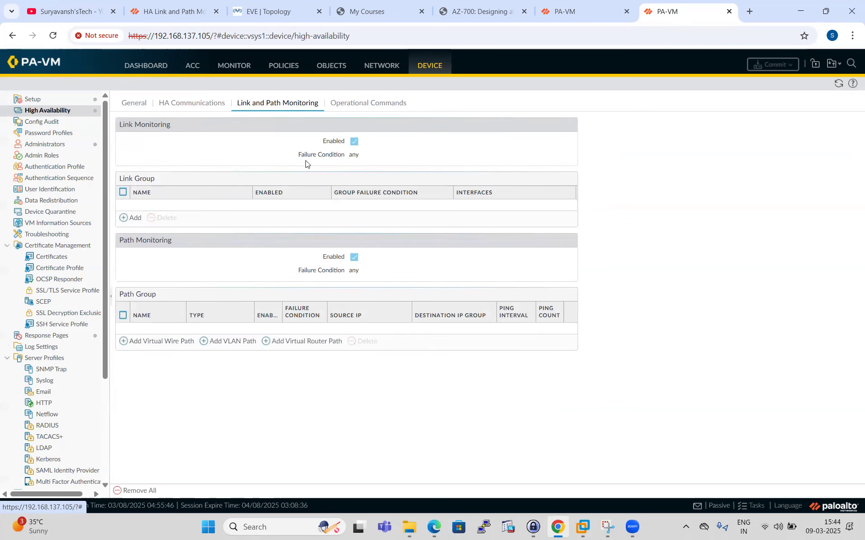
{"action": "left_click", "coordinate": [133, 218]}
{"action": "type", "text": "Test"}
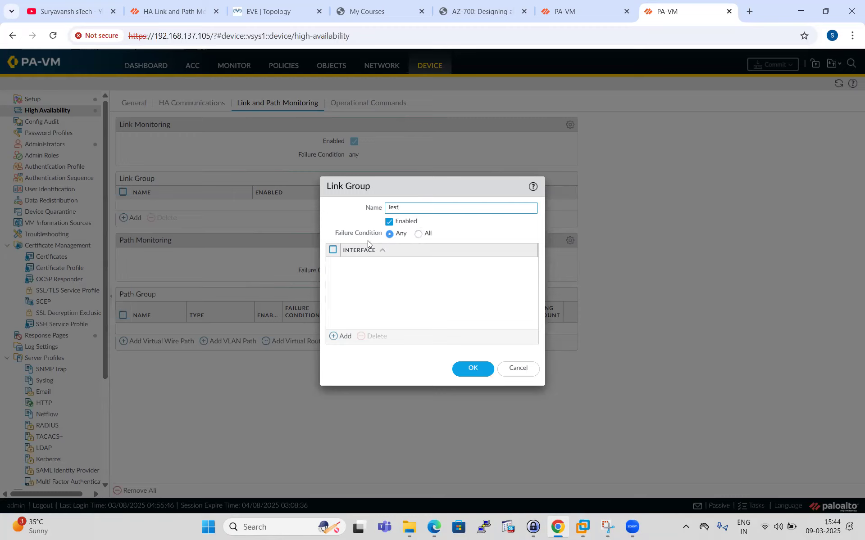
{"action": "left_click", "coordinate": [341, 335]}
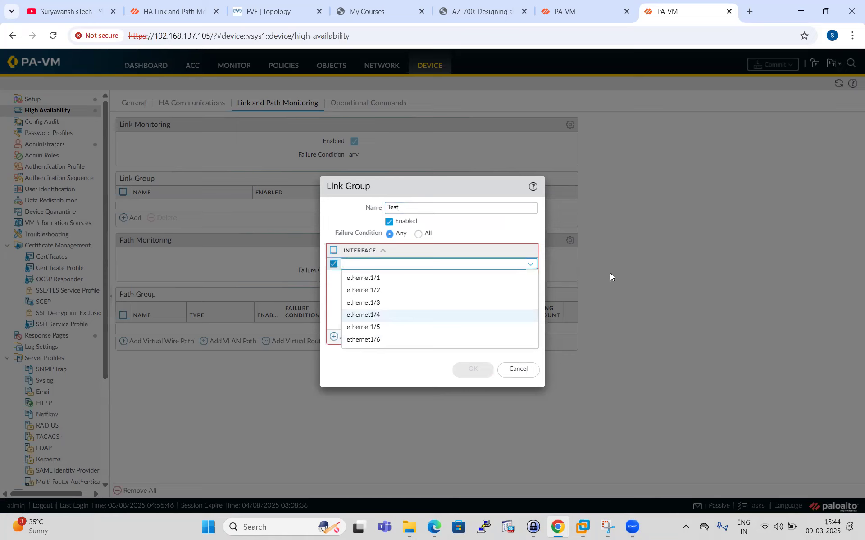
{"action": "left_click", "coordinate": [398, 279]}
{"action": "left_click", "coordinate": [346, 336]}
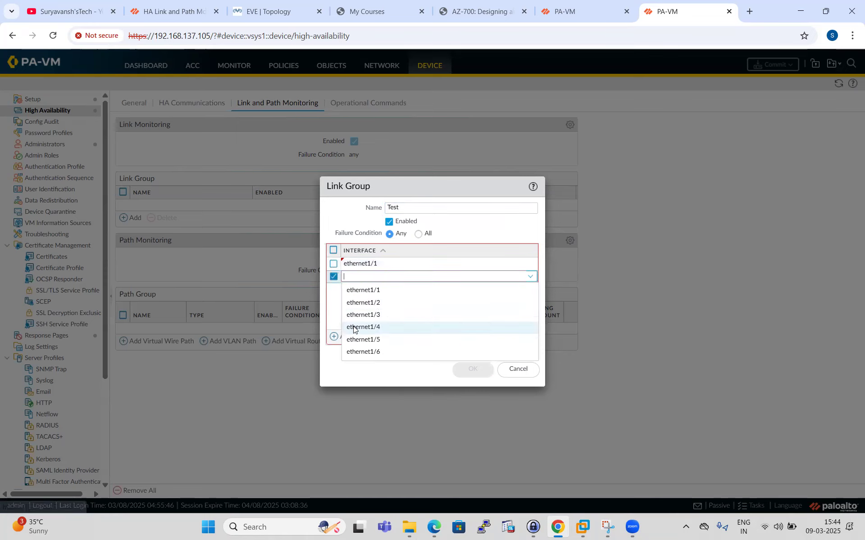
{"action": "left_click", "coordinate": [380, 304]}
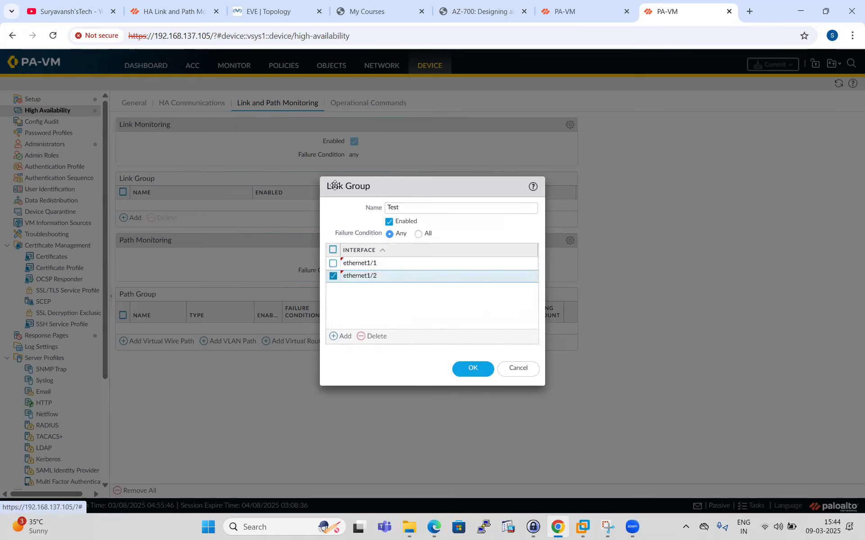
{"action": "left_click", "coordinate": [270, 11]}
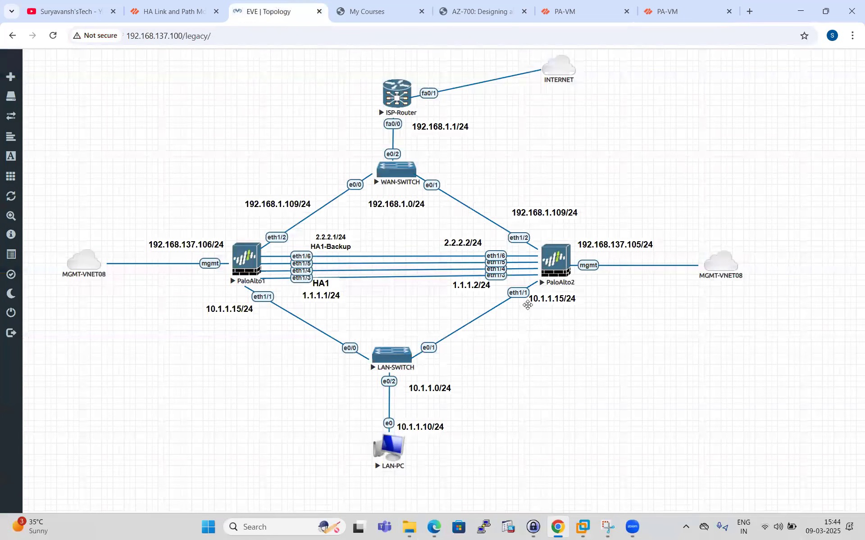
{"action": "left_click", "coordinate": [676, 11]}
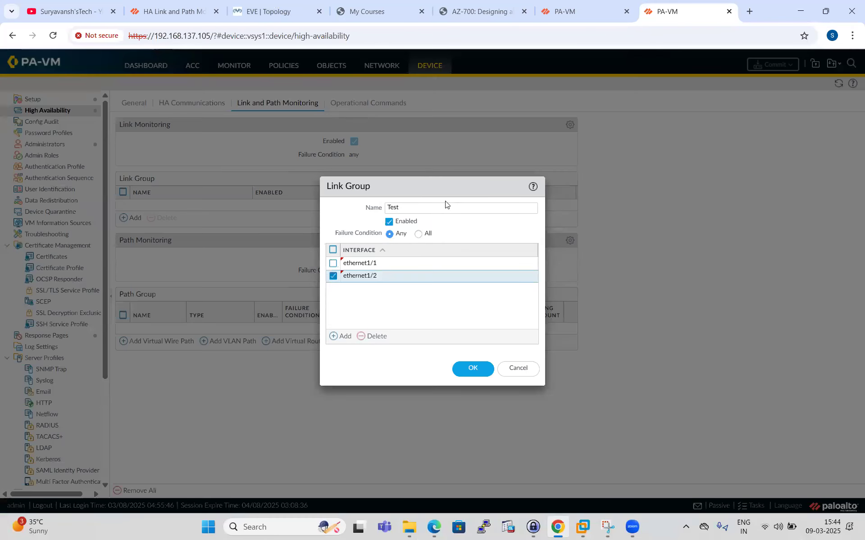
{"action": "left_click", "coordinate": [472, 370]}
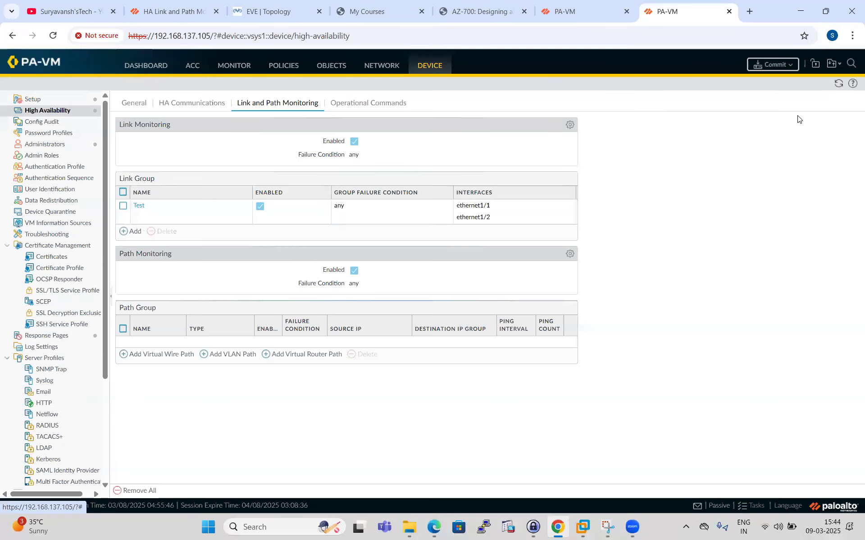
- Commit all changes on the passive firewall and check the commit status on the active firewall
{"action": "left_click", "coordinate": [778, 68]}
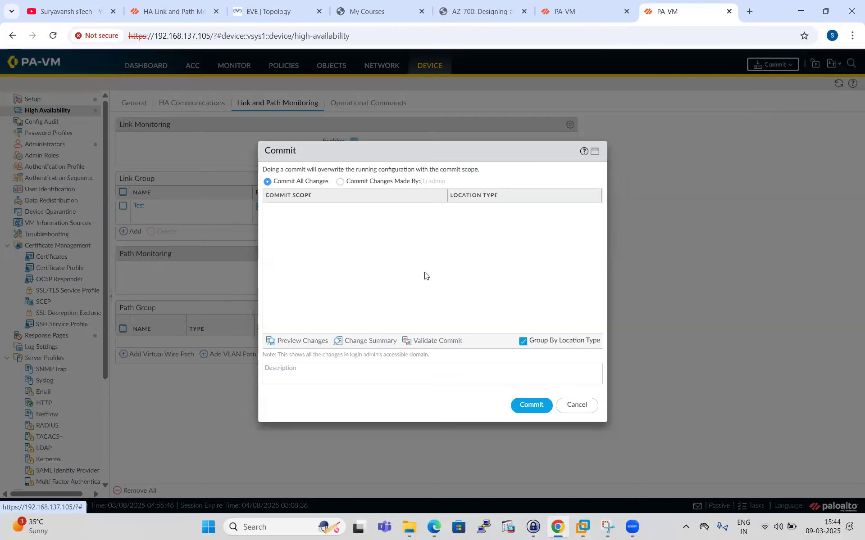
{"action": "left_click", "coordinate": [529, 406]}
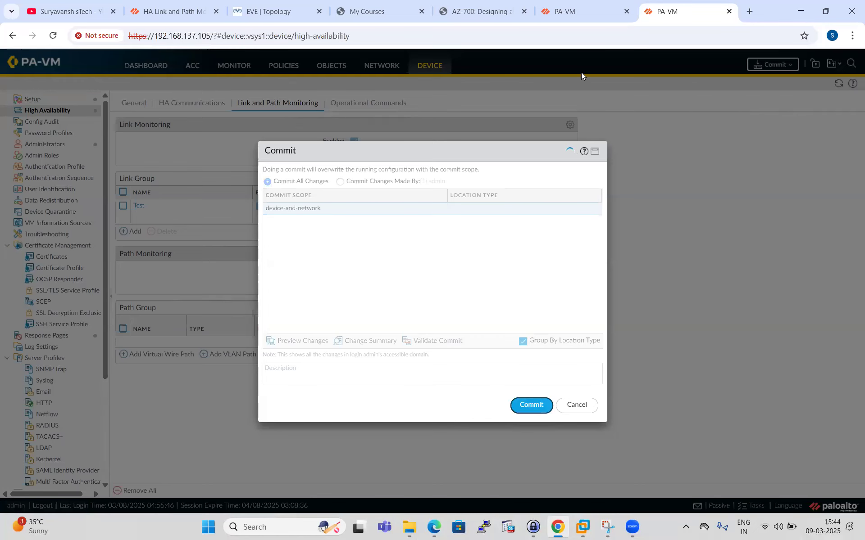
{"action": "left_click", "coordinate": [566, 11]}
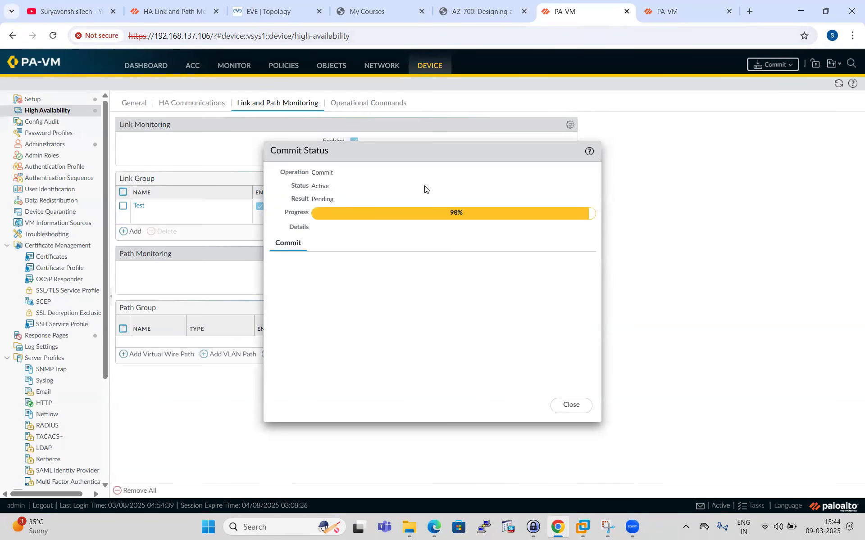
{"action": "left_click", "coordinate": [256, 2]}
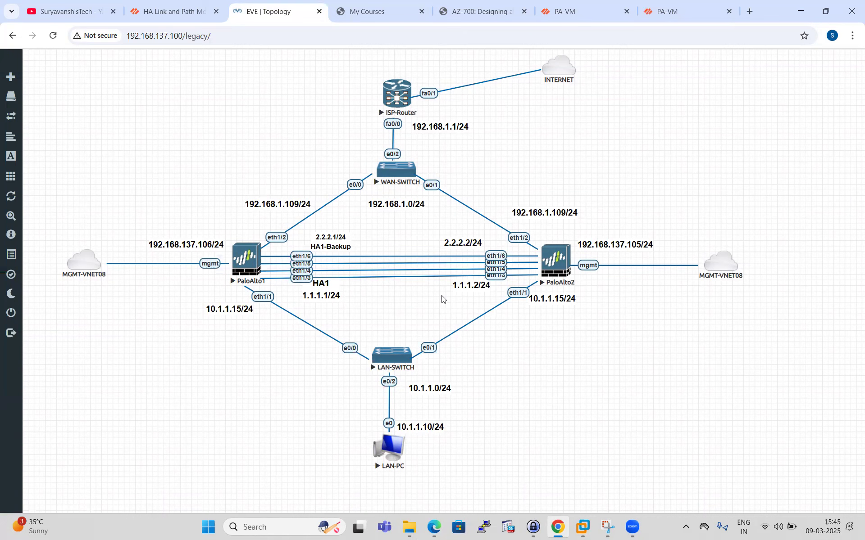
{"action": "left_click", "coordinate": [573, 13]}
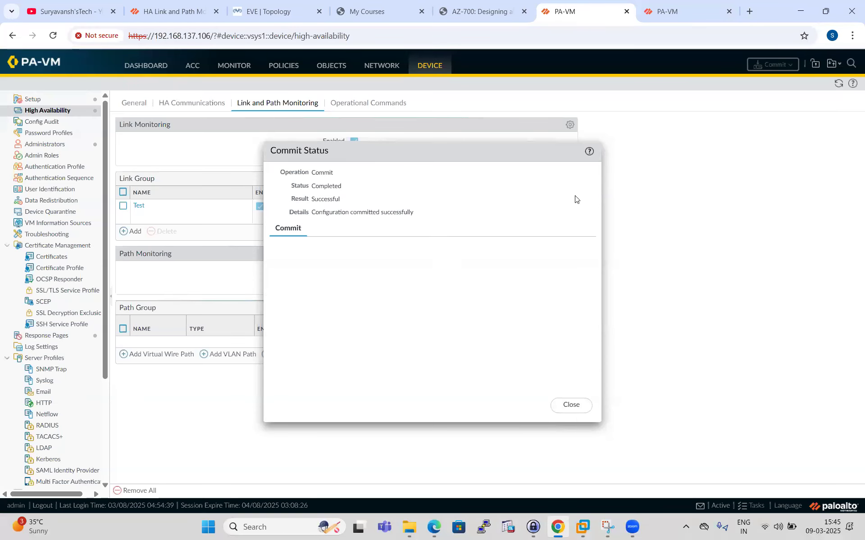
- Dismiss the finished commit status on the active firewall and check the commit progress on the passive firewall 192.168.137.105
{"action": "left_click", "coordinate": [572, 405]}
{"action": "left_click", "coordinate": [666, 11]}
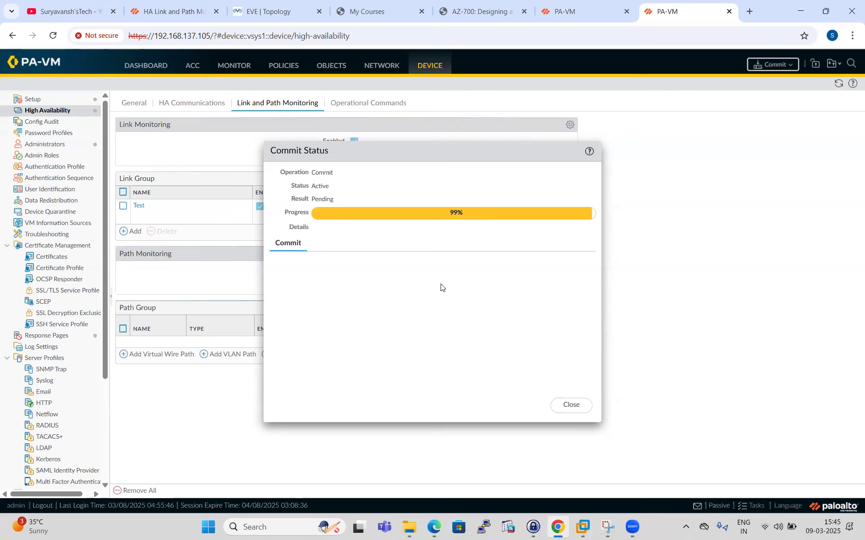
{"action": "key", "text": "ctrl+shift+Tab"}
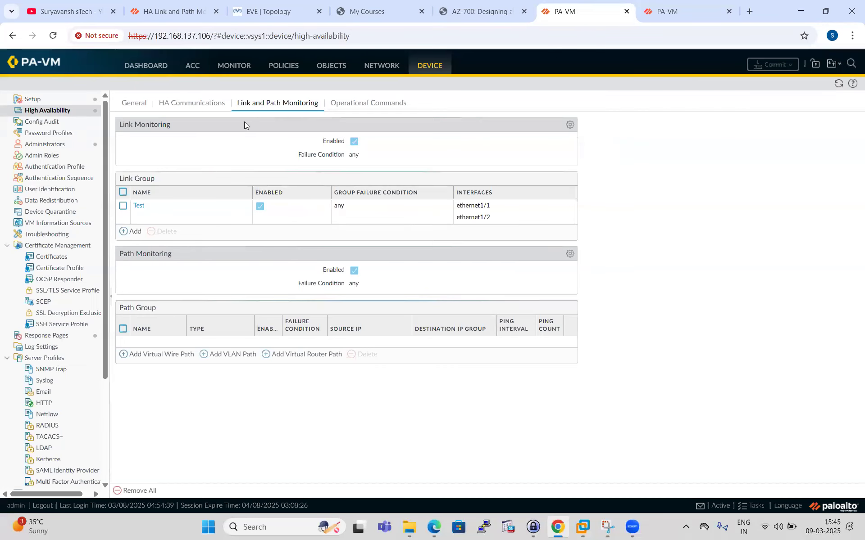
- Open the Ethernet interface list on the active firewall 192.168.137.106 and consult the EVE topology for the firewall links
{"action": "left_click", "coordinate": [380, 66]}
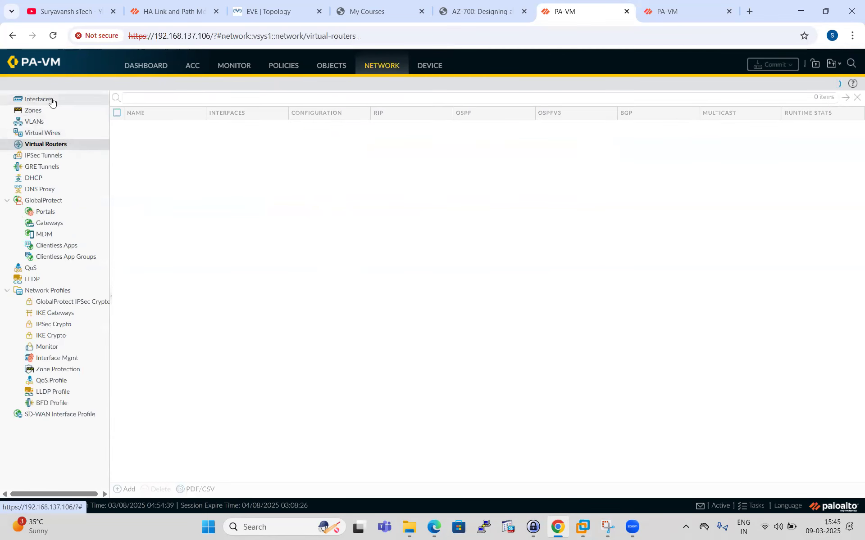
{"action": "left_click", "coordinate": [51, 101]}
{"action": "left_click", "coordinate": [263, 11]}
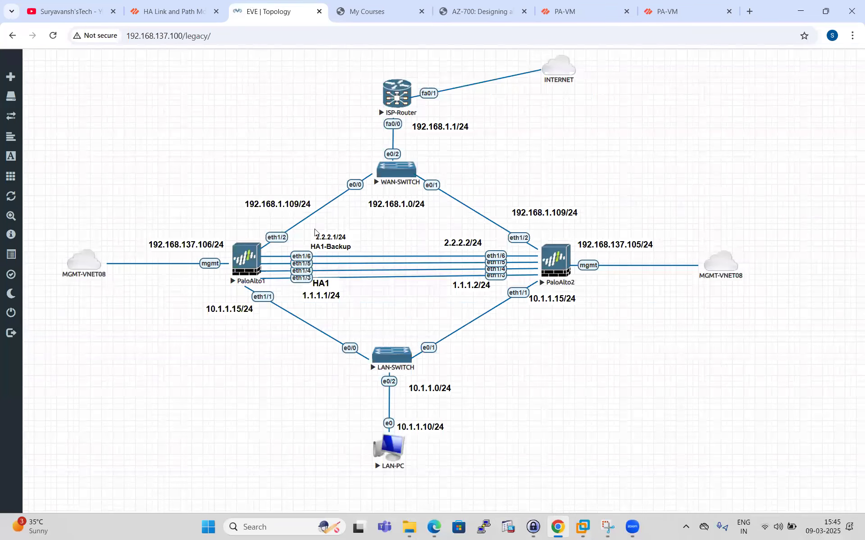
{"action": "left_click", "coordinate": [579, 7]}
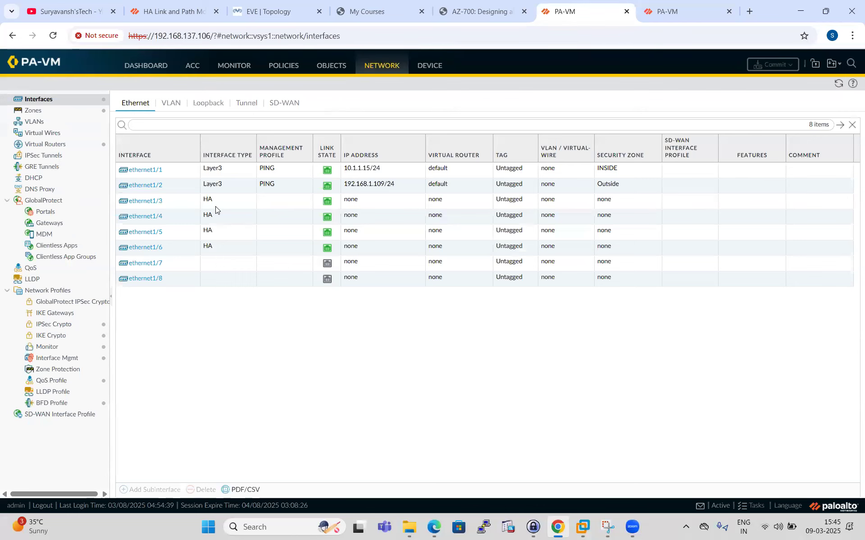
- Try to set the link state of ethernet1/2 to down on the active firewall, with the PING management profile attached
{"action": "left_click", "coordinate": [145, 185]}
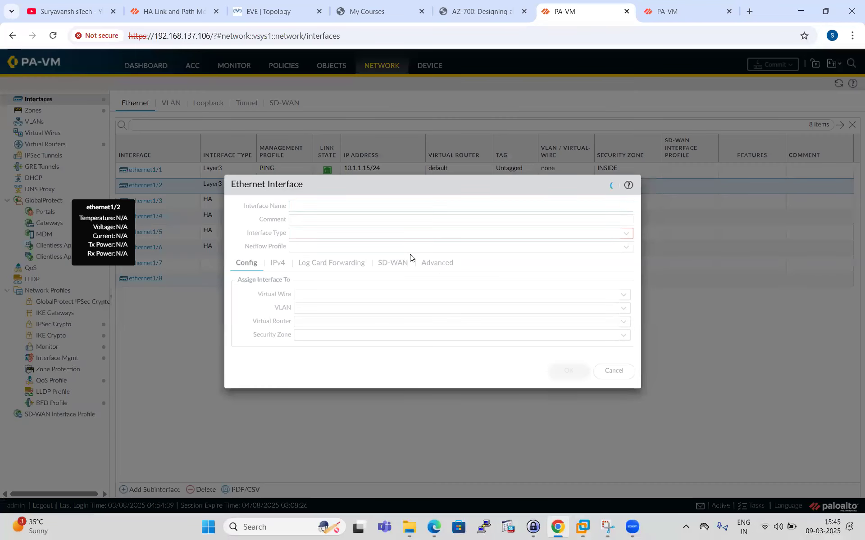
{"action": "left_click", "coordinate": [393, 263]}
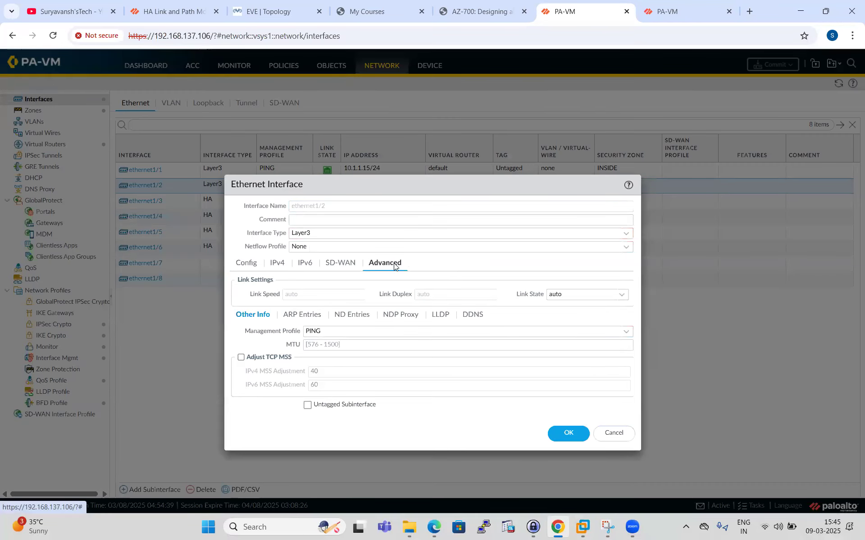
{"action": "left_click", "coordinate": [624, 299]}
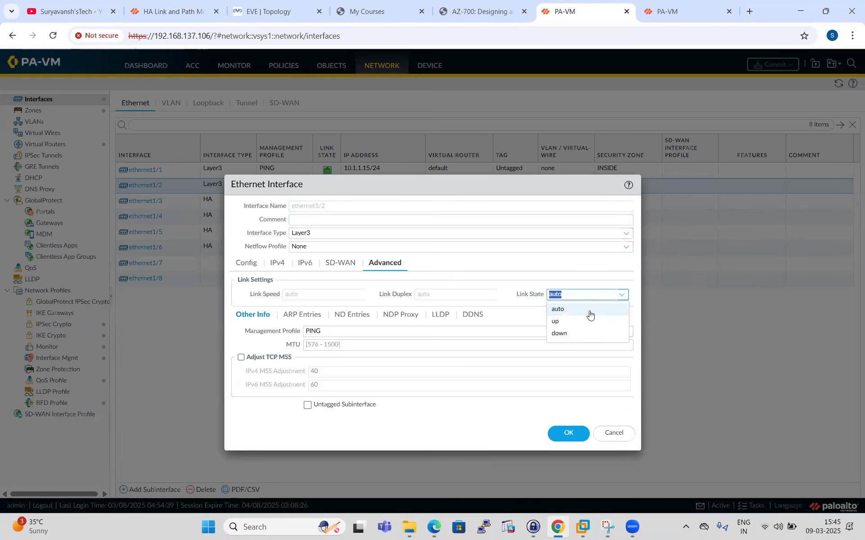
{"action": "left_click", "coordinate": [560, 336]}
{"action": "left_click", "coordinate": [566, 442]}
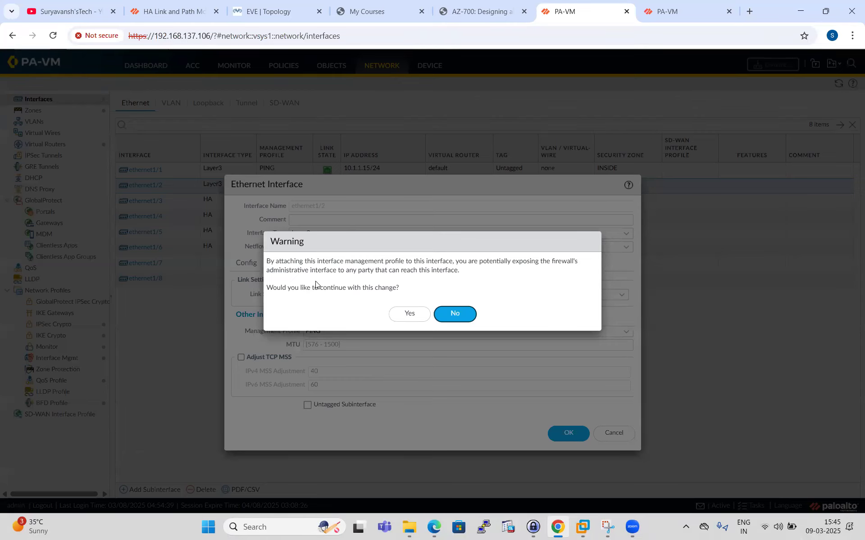
{"action": "left_click", "coordinate": [407, 314]}
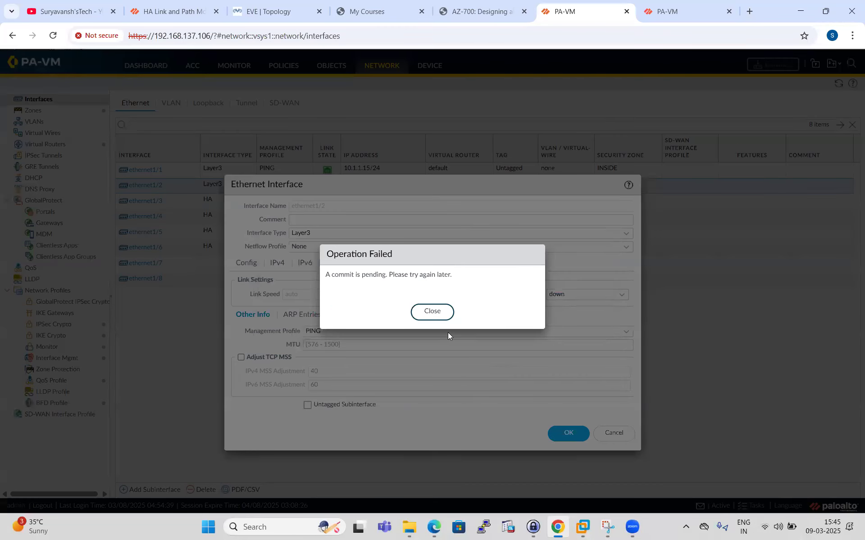
{"action": "left_click", "coordinate": [435, 316]}
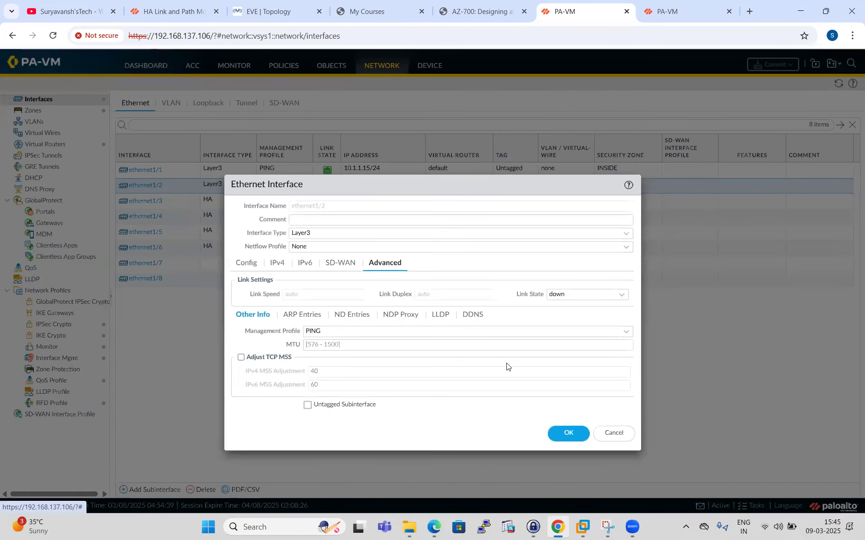
{"action": "left_click", "coordinate": [565, 432]}
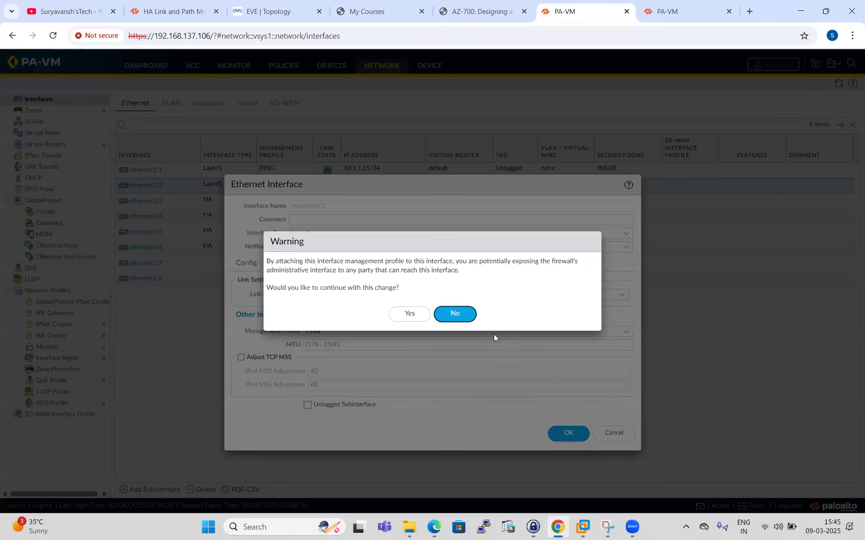
{"action": "left_click", "coordinate": [456, 318]}
- Try to apply ethernet1/2 with link state down and management profile None, and discard the interface edits
{"action": "left_click", "coordinate": [626, 332]}
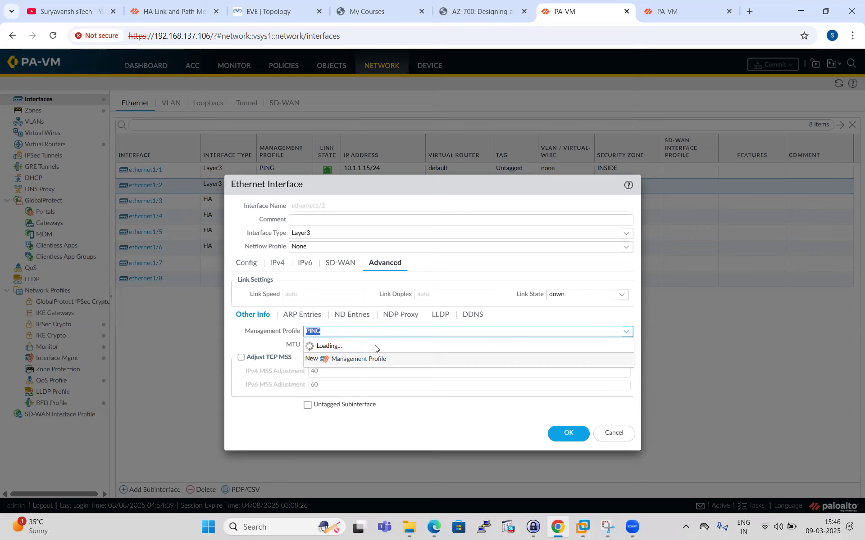
{"action": "left_click", "coordinate": [264, 345]}
{"action": "left_click", "coordinate": [633, 335]}
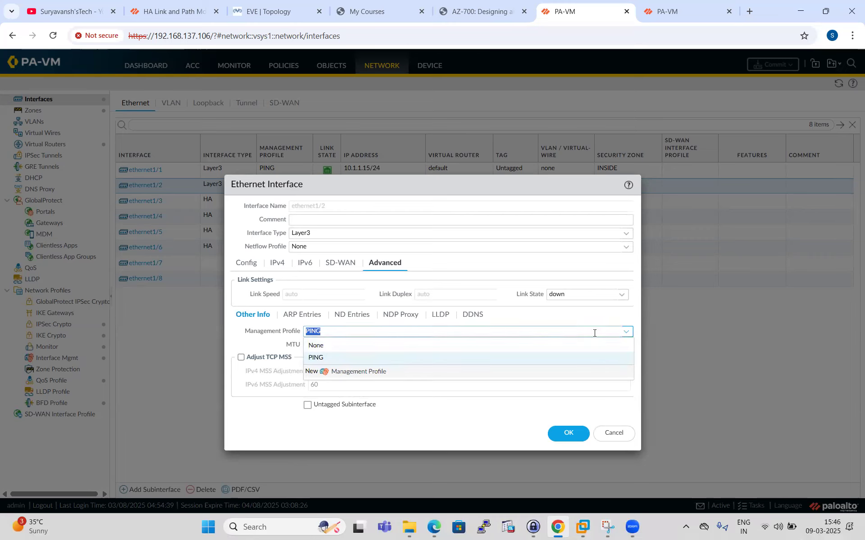
{"action": "left_click", "coordinate": [338, 345]}
{"action": "left_click", "coordinate": [568, 433]}
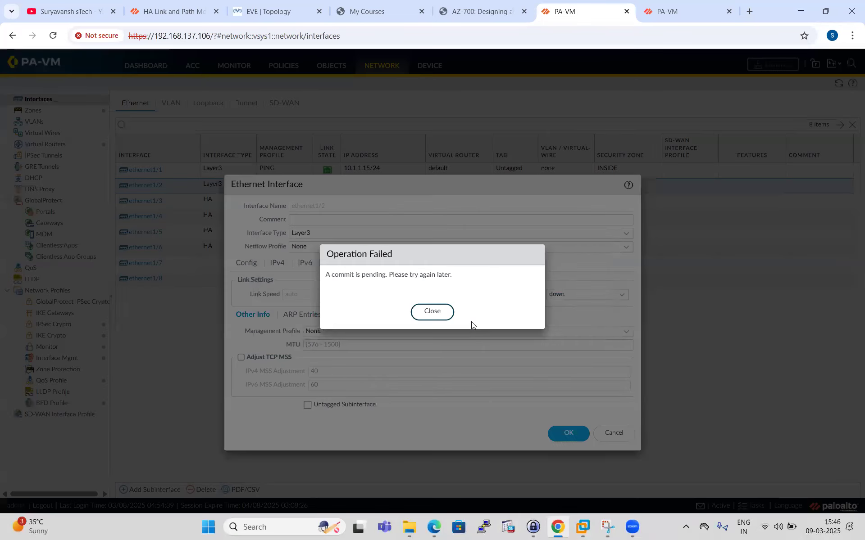
{"action": "left_click", "coordinate": [435, 312]}
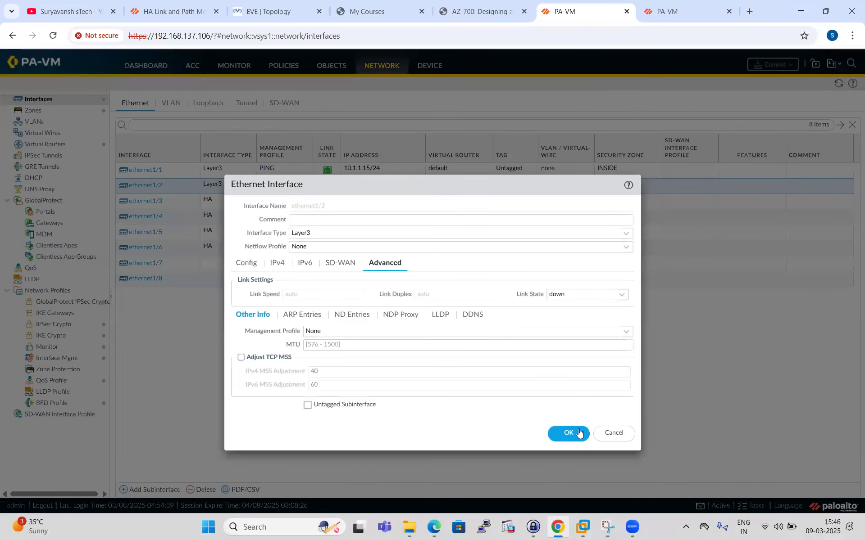
{"action": "left_click", "coordinate": [558, 434]}
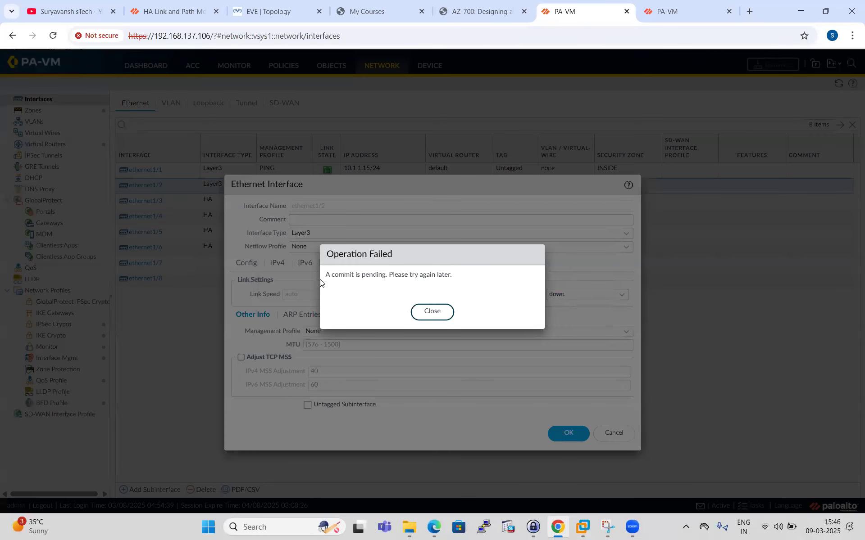
{"action": "left_click", "coordinate": [431, 310]}
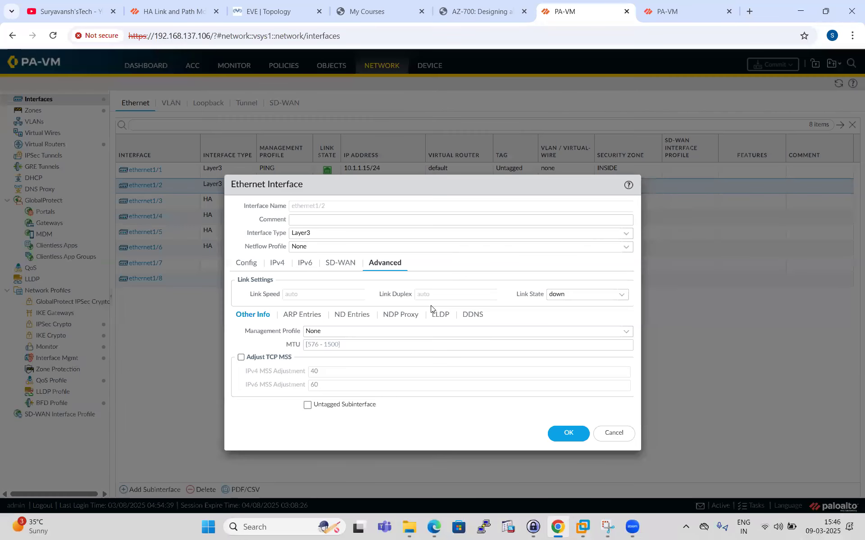
{"action": "left_click", "coordinate": [614, 433]}
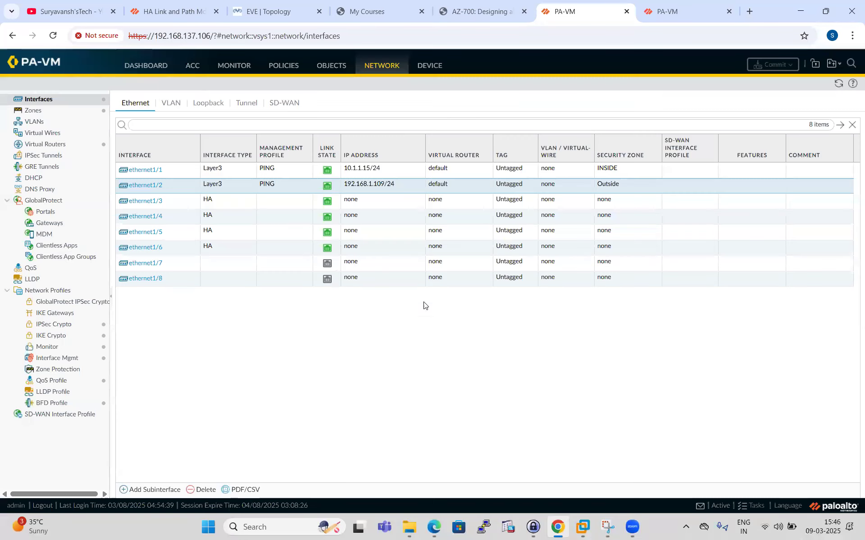
- Check the running tasks on the active firewall and the commit and high availability status on the passive firewall
{"action": "left_click", "coordinate": [759, 504]}
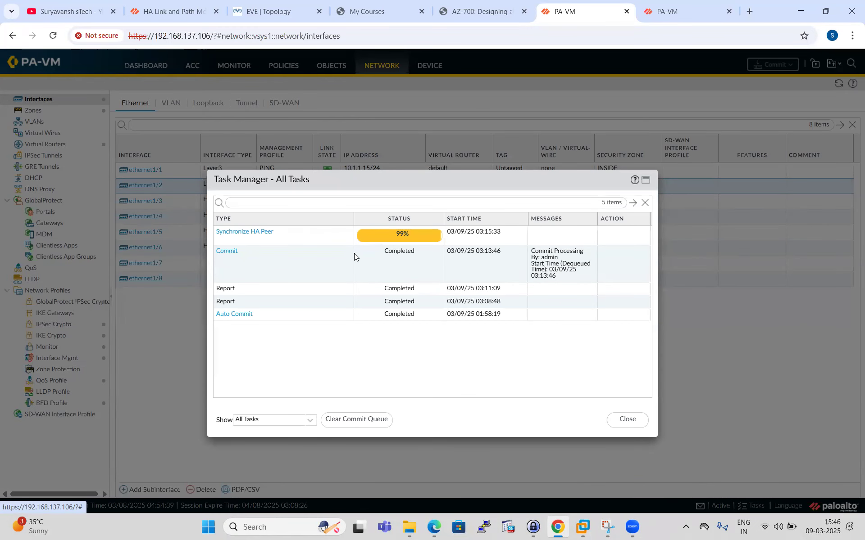
{"action": "left_click", "coordinate": [674, 12]}
{"action": "left_click", "coordinate": [571, 406]}
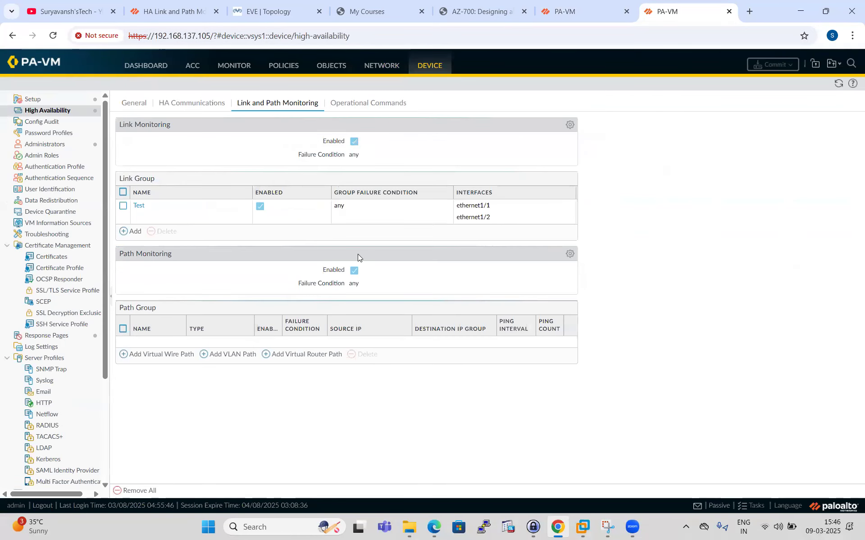
{"action": "left_click", "coordinate": [150, 69]}
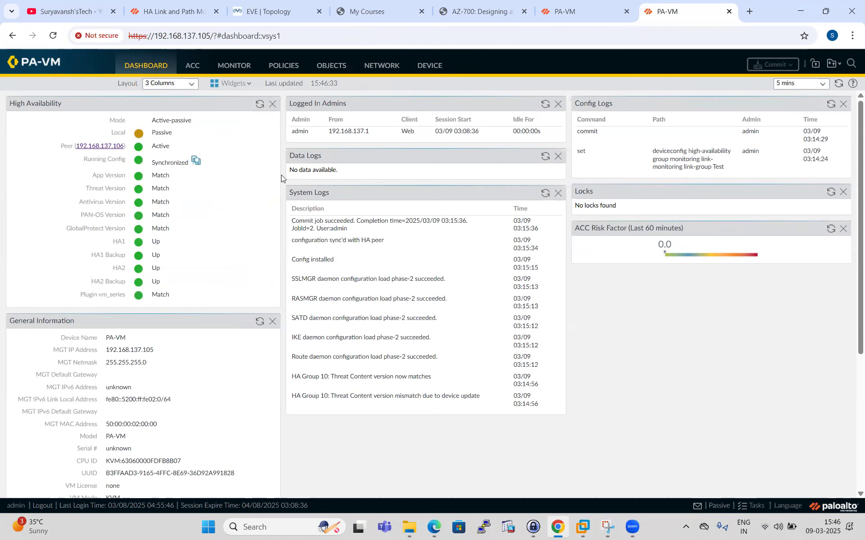
{"action": "left_click", "coordinate": [581, 11]}
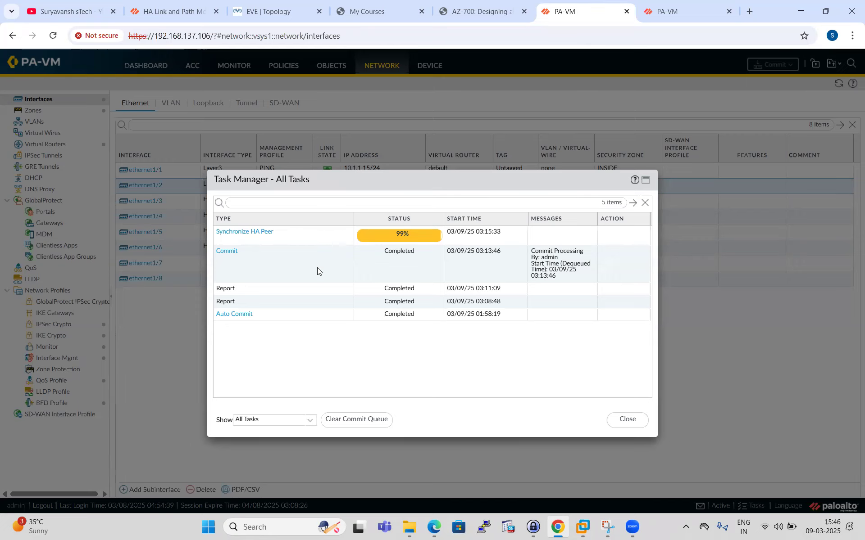
{"action": "left_click", "coordinate": [629, 420]}
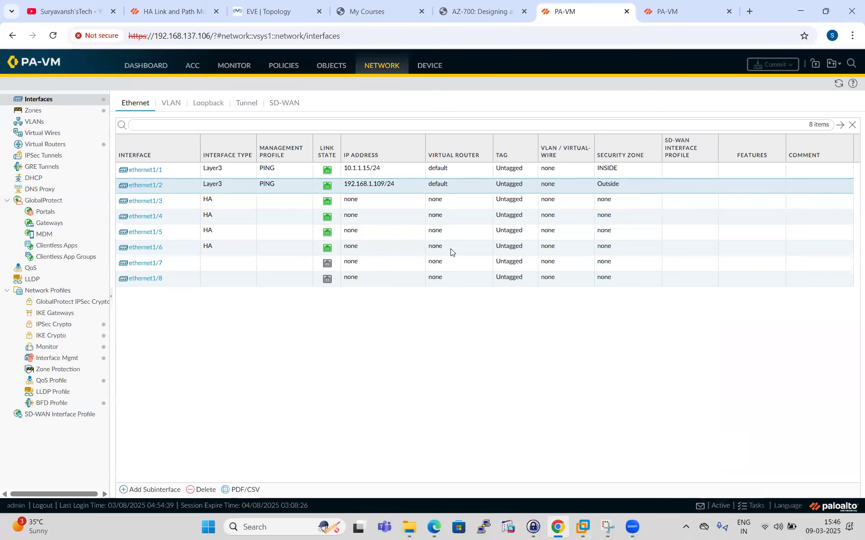
- Set the link state of ethernet1/2 to down on the active firewall, accept the management profile exposure, and commit all changes
{"action": "left_click", "coordinate": [151, 187]}
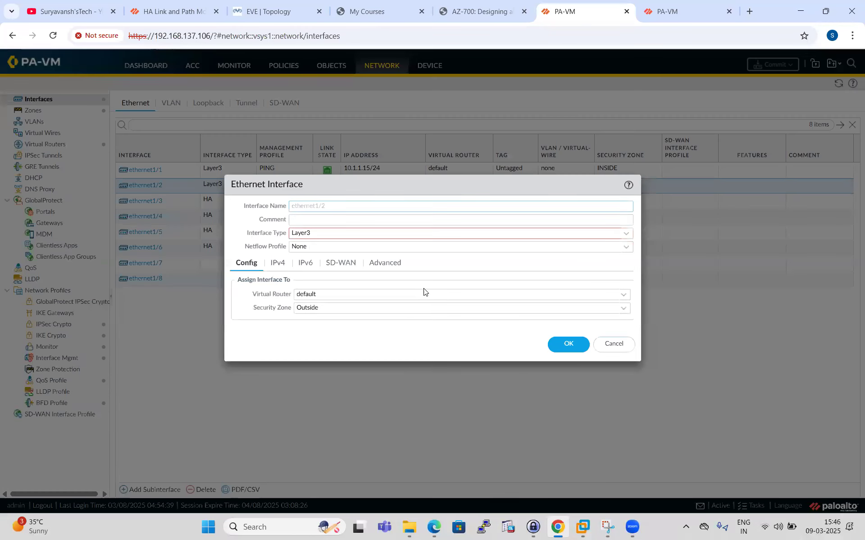
{"action": "left_click", "coordinate": [392, 268]}
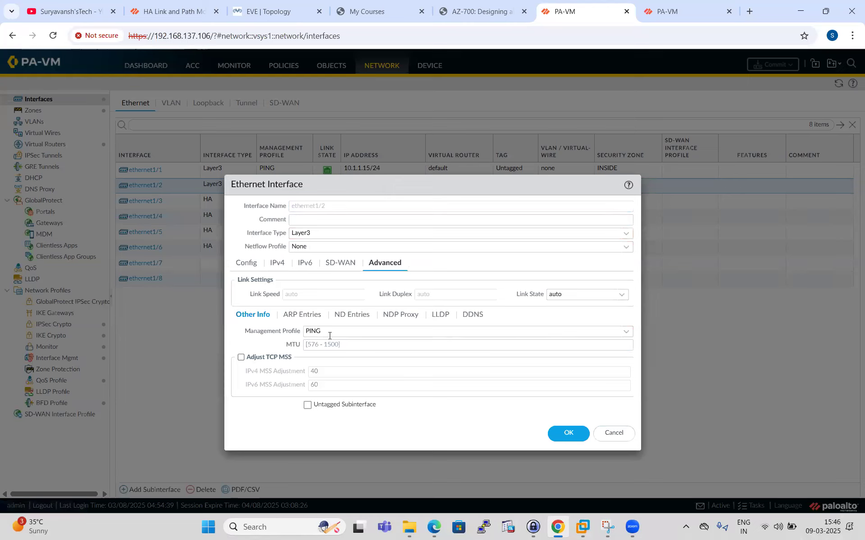
{"action": "left_click", "coordinate": [620, 295]}
{"action": "left_click", "coordinate": [571, 334]}
{"action": "left_click", "coordinate": [568, 433]}
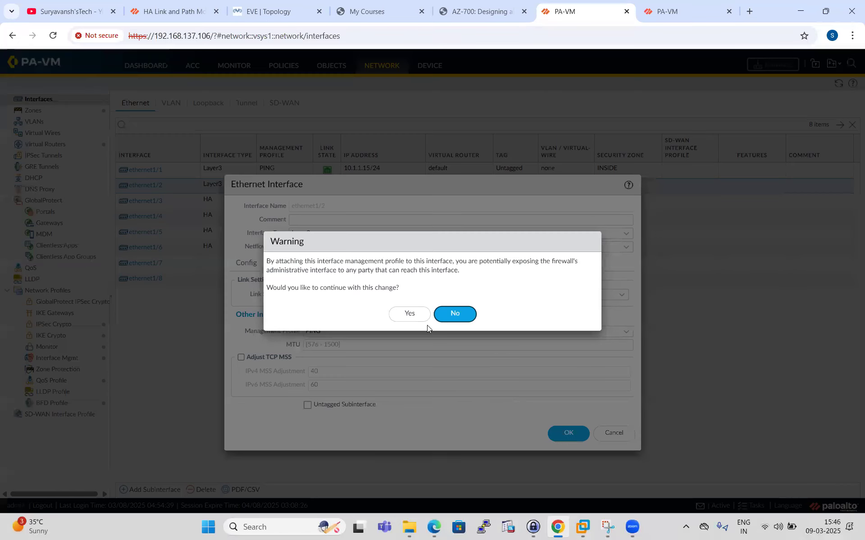
{"action": "left_click", "coordinate": [412, 314]}
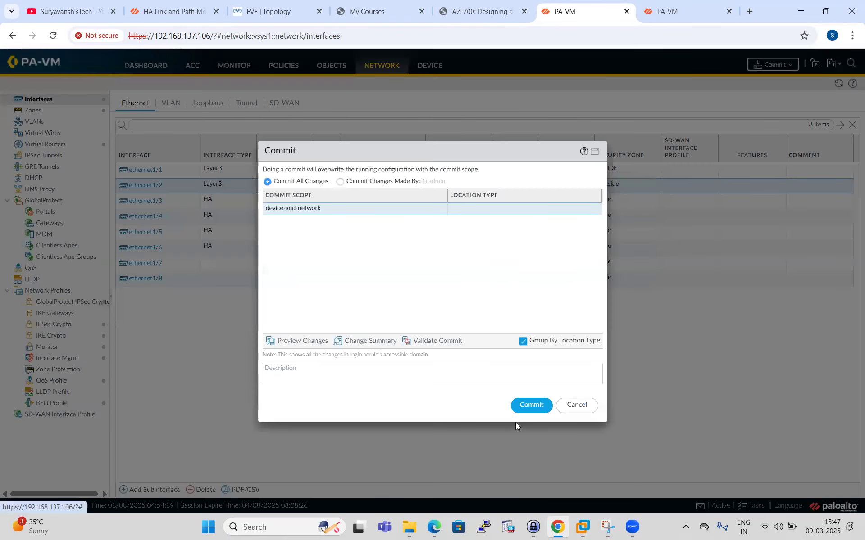
{"action": "left_click", "coordinate": [530, 405]}
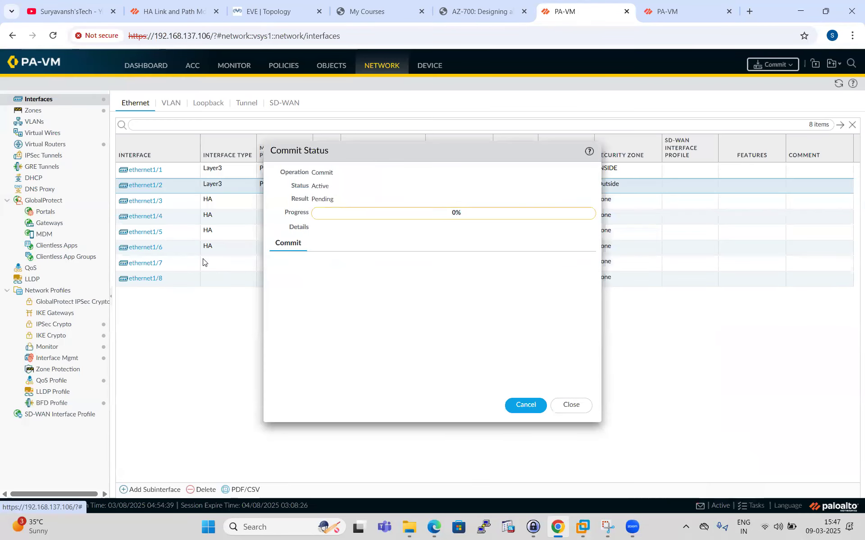
- Consult the EVE topology and check the refreshed high availability status on the active firewall's dashboard during the commit
{"action": "key", "text": "ctrl+3"}
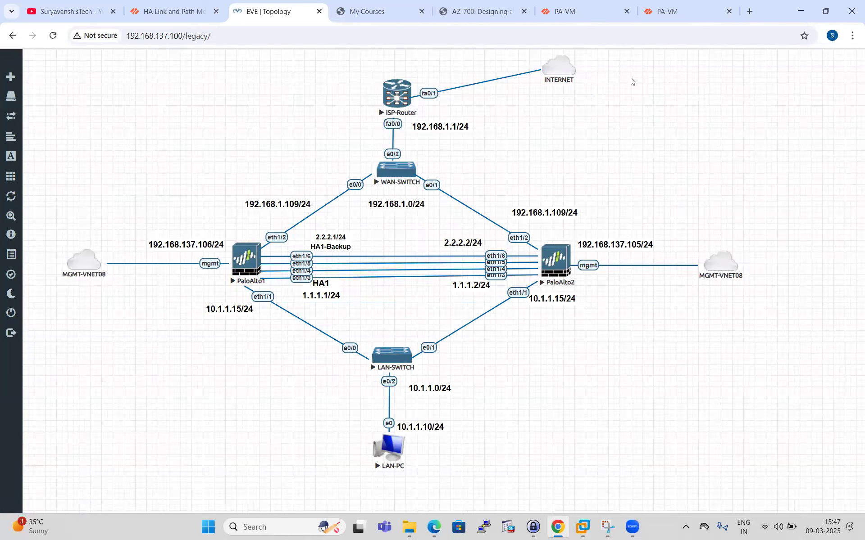
{"action": "left_click", "coordinate": [631, 525]}
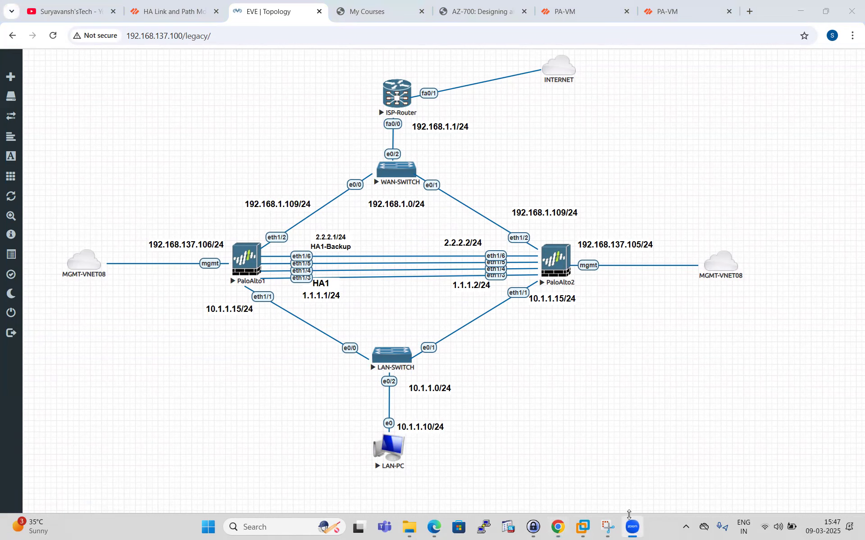
{"action": "left_click", "coordinate": [549, 16]}
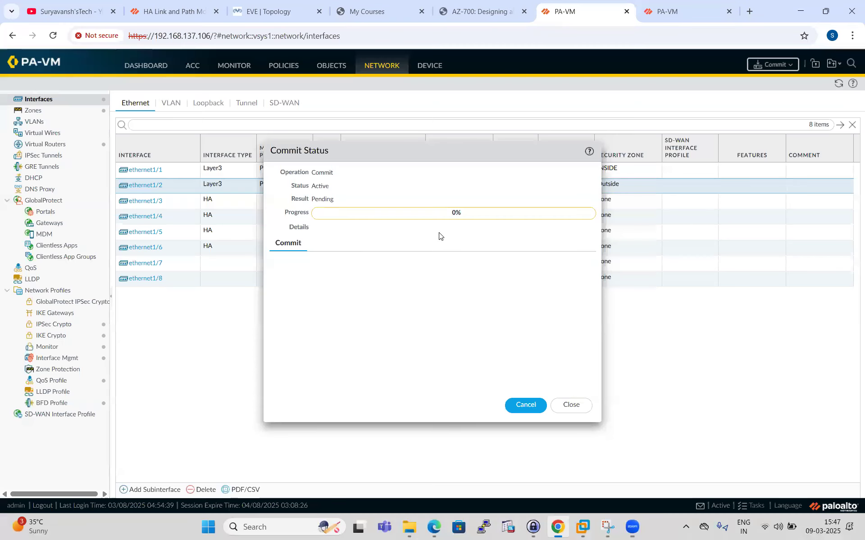
{"action": "left_click", "coordinate": [149, 67]}
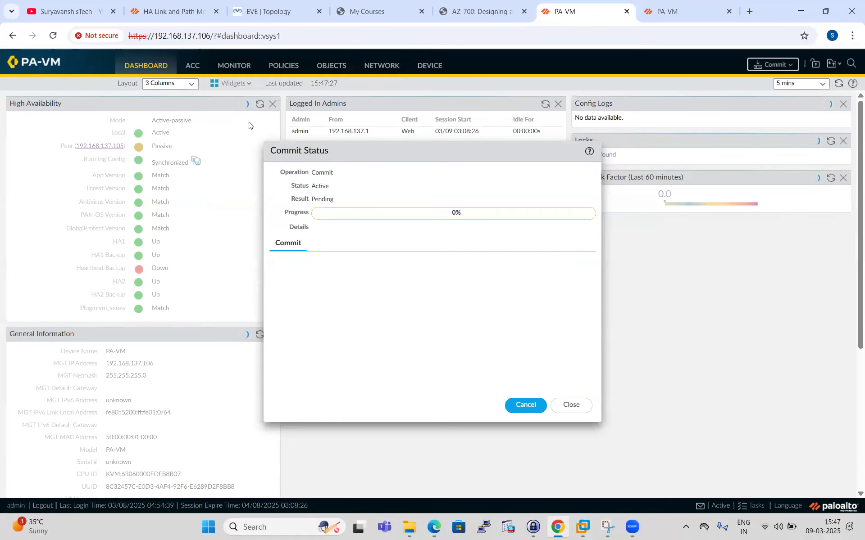
{"action": "left_click_drag", "start_coordinate": [408, 154], "coordinate": [518, 159]}
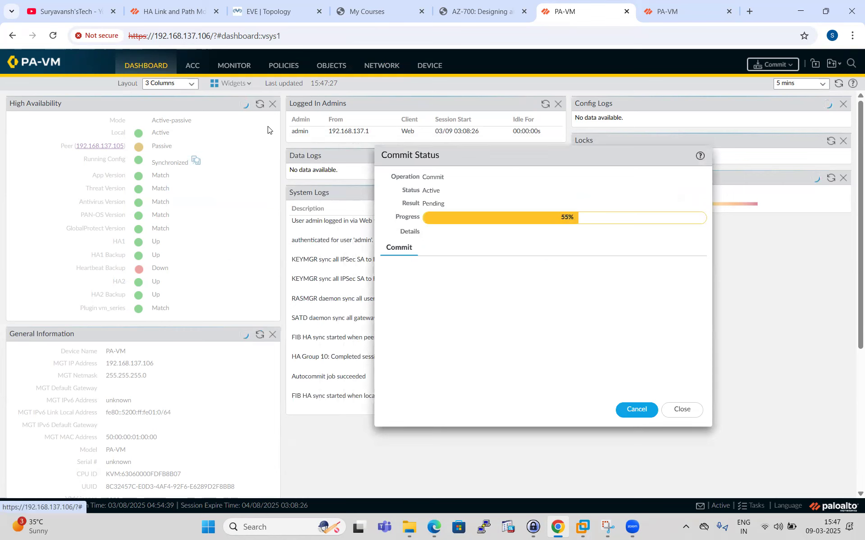
{"action": "left_click", "coordinate": [260, 104]}
{"action": "left_click", "coordinate": [260, 106]}
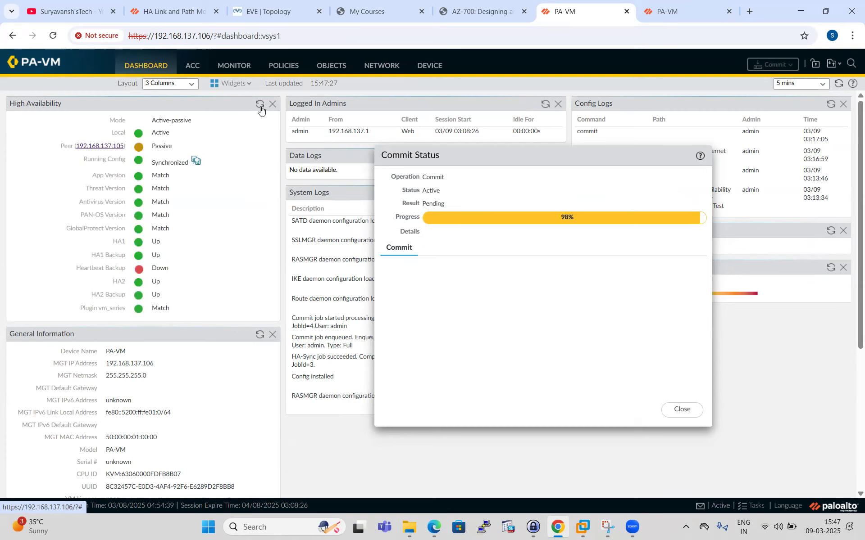
- Refresh the active firewall's high availability status during the commit and check the link state of ethernet1/2 in its interface list
{"action": "left_click", "coordinate": [260, 107]}
{"action": "left_click", "coordinate": [261, 106]}
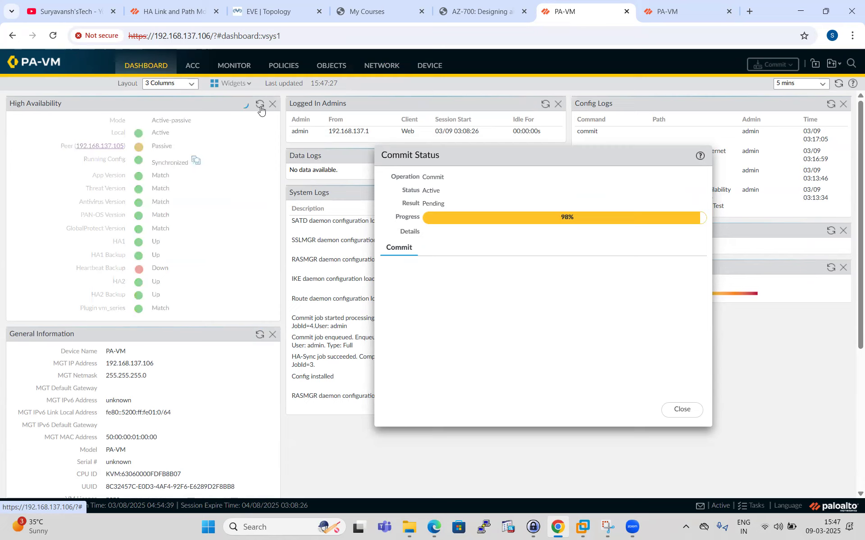
{"action": "left_click", "coordinate": [260, 106]}
{"action": "left_click", "coordinate": [260, 106]}
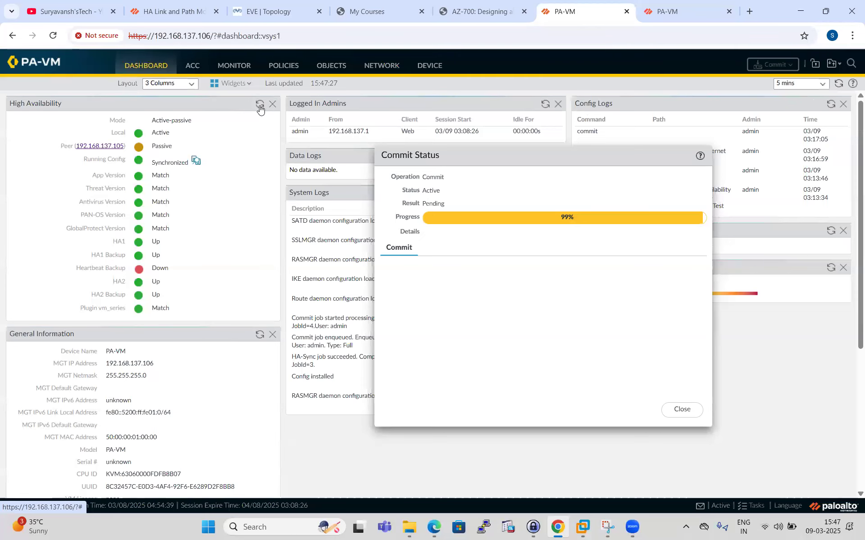
{"action": "left_click", "coordinate": [383, 68]}
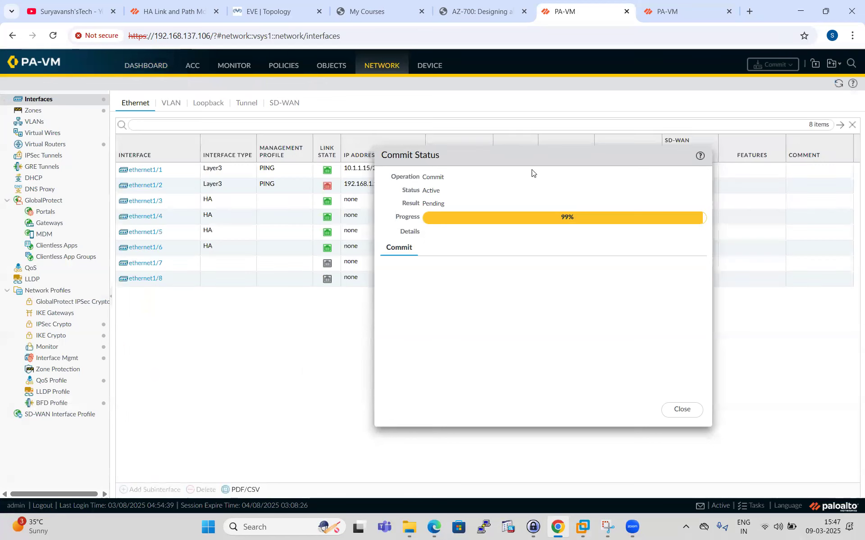
{"action": "left_click_drag", "start_coordinate": [501, 155], "coordinate": [597, 186]}
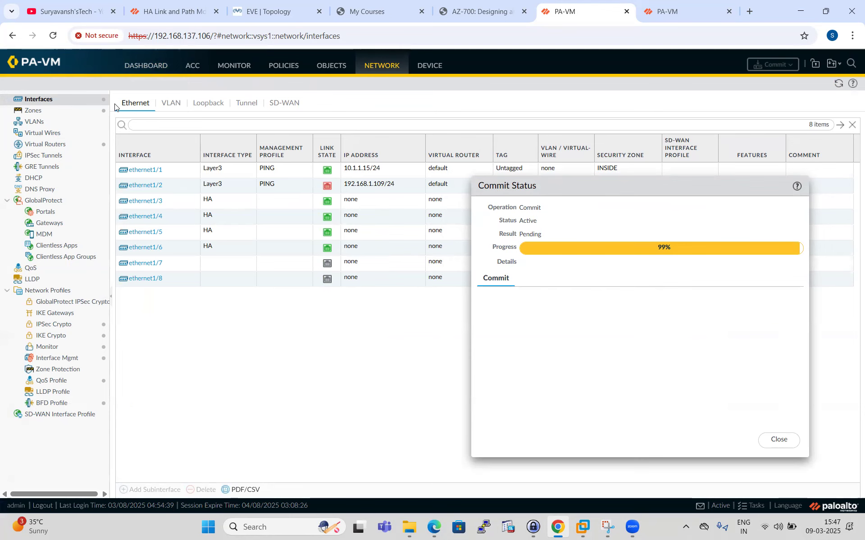
- Recheck the active firewall's high availability status, close the commit status, and compare the refreshed status on both firewalls
{"action": "left_click", "coordinate": [146, 66]}
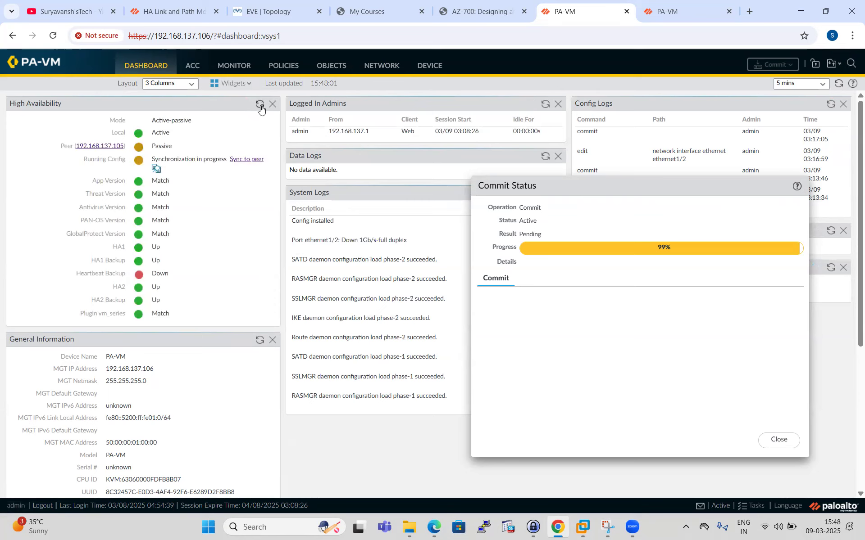
{"action": "left_click", "coordinate": [260, 106]}
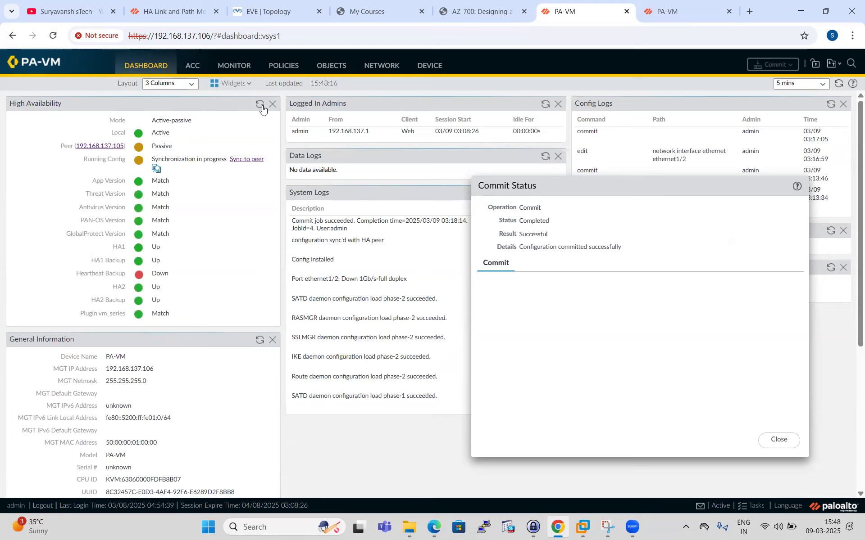
{"action": "left_click", "coordinate": [774, 444]}
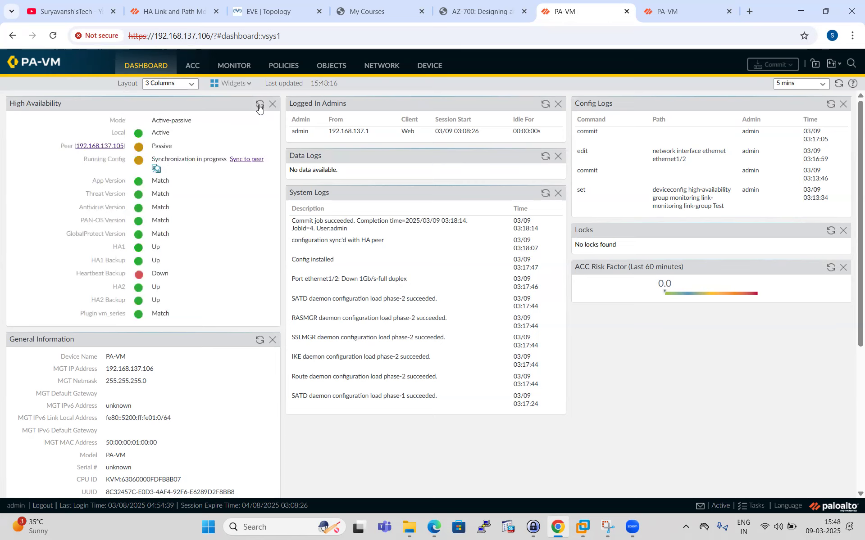
{"action": "left_click", "coordinate": [677, 3]}
{"action": "left_click", "coordinate": [258, 108]}
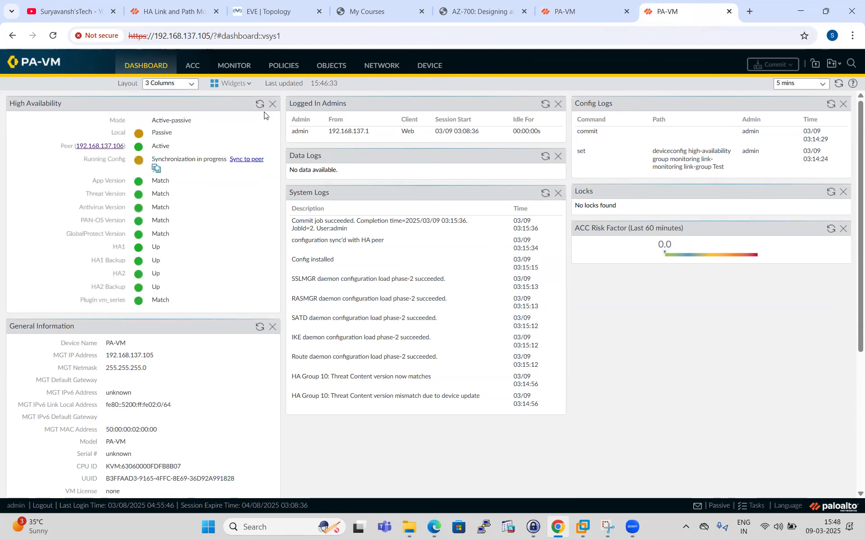
{"action": "left_click", "coordinate": [261, 106]}
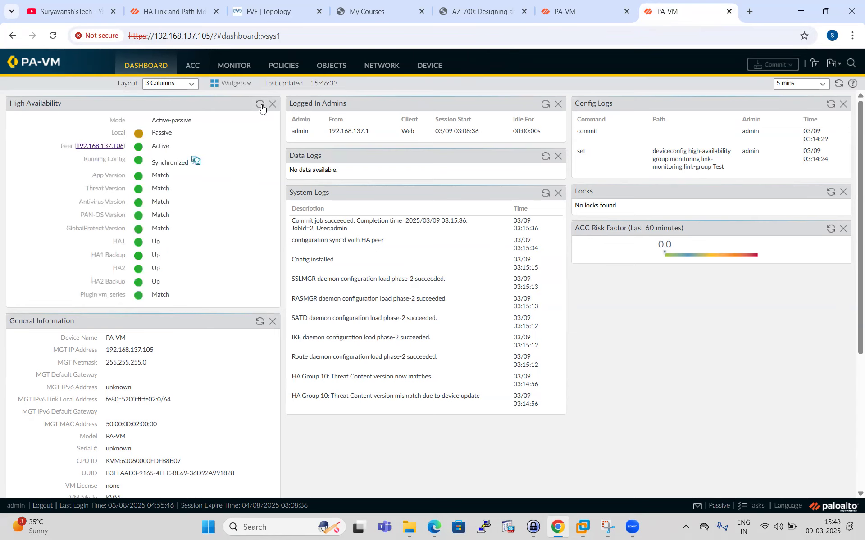
{"action": "left_click", "coordinate": [570, 12]}
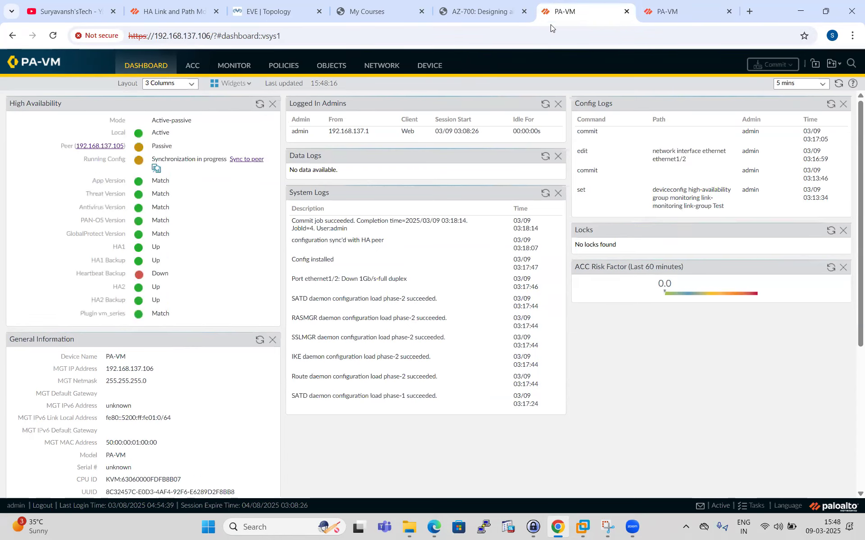
{"action": "left_click", "coordinate": [260, 104]}
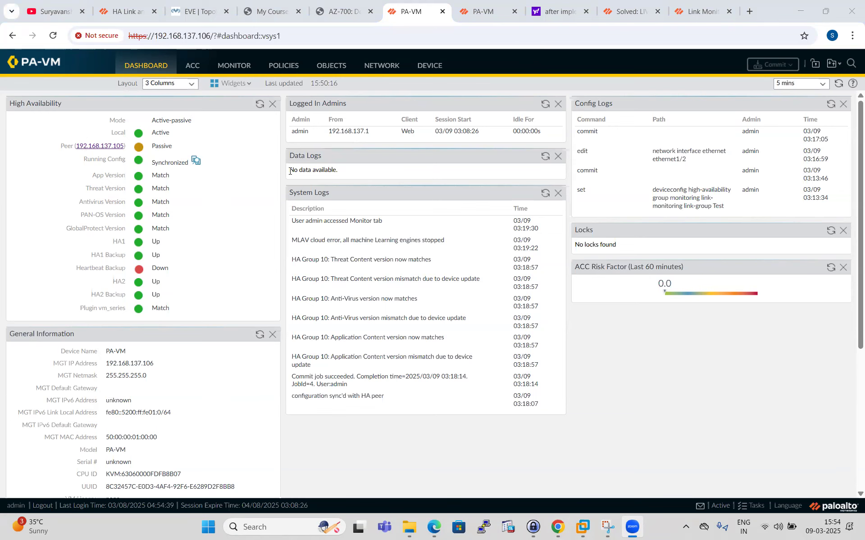
- Read the LIVEcommunity answer about link status in virtual environments and using Path Monitoring as the failover trigger
{"action": "left_click", "coordinate": [622, 11]}
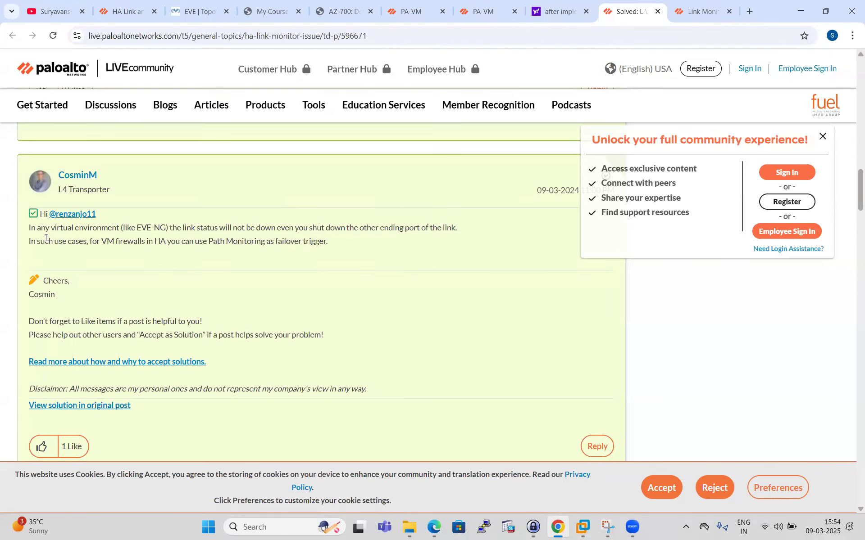
{"action": "left_click_drag", "start_coordinate": [29, 228], "coordinate": [465, 236]}
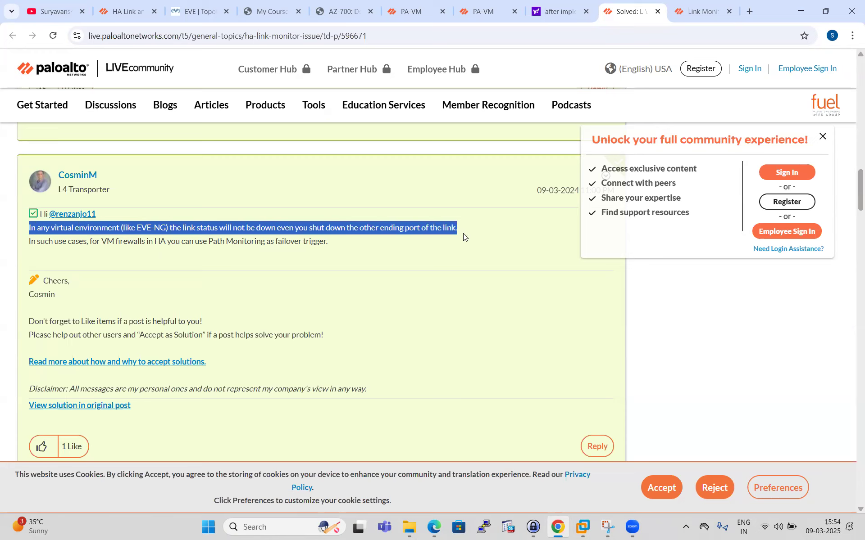
{"action": "left_click", "coordinate": [319, 258]}
{"action": "left_click_drag", "start_coordinate": [345, 243], "coordinate": [25, 233]}
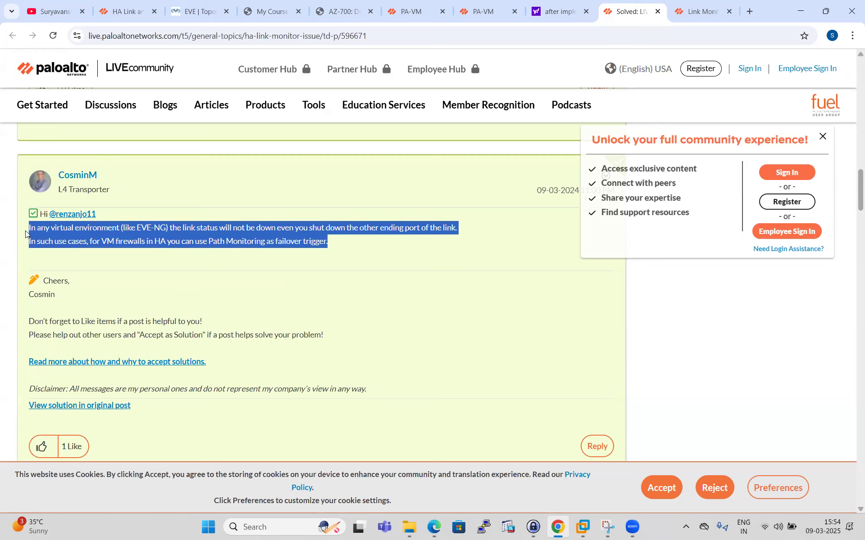
{"action": "left_click", "coordinate": [260, 265]}
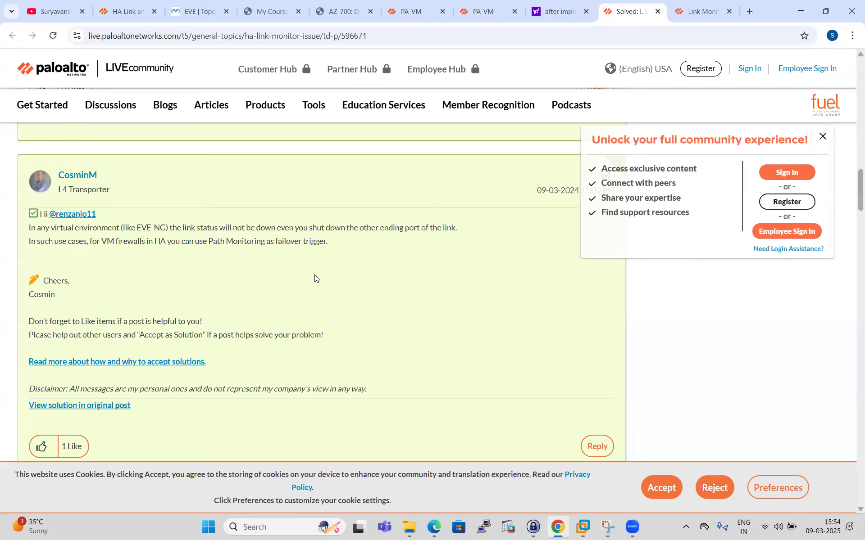
- Review the active firewall's link and path monitoring settings, set the link state of ethernet1/2 to up, and accept the management profile exposure
{"action": "key", "text": "ctrl+6"}
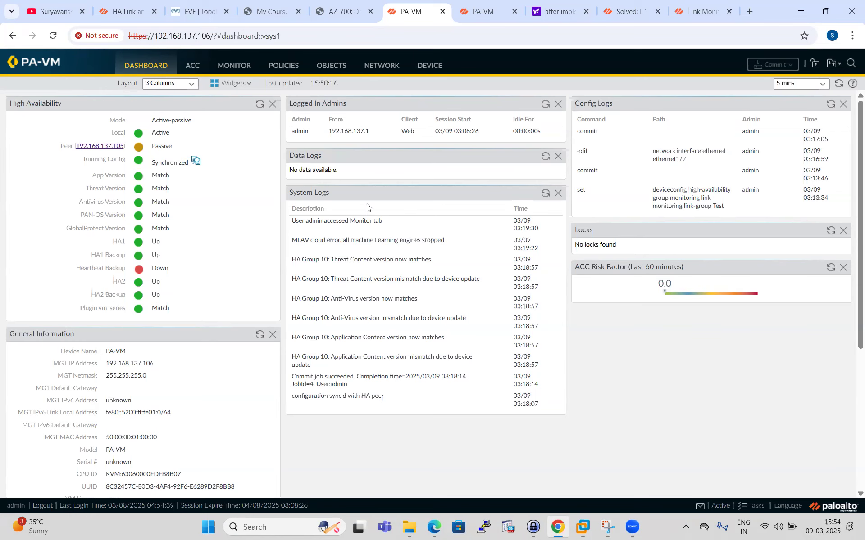
{"action": "left_click", "coordinate": [429, 65]}
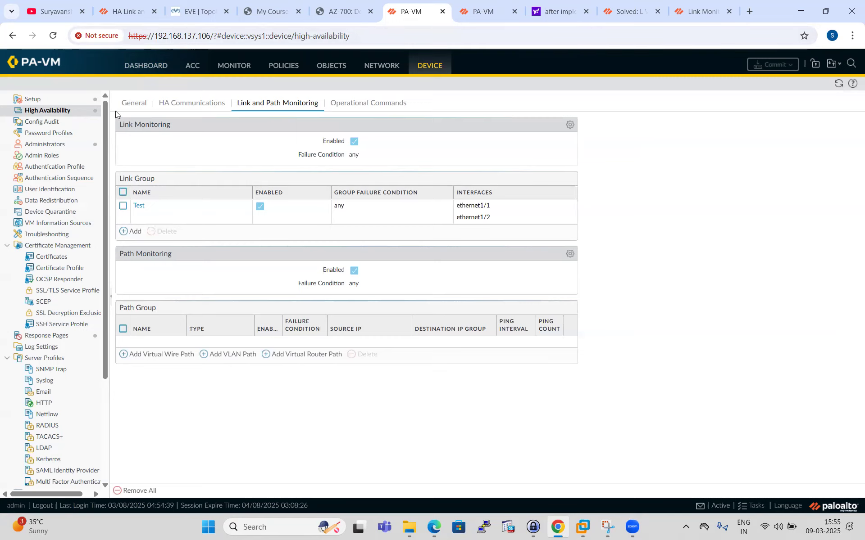
{"action": "left_click", "coordinate": [384, 68]}
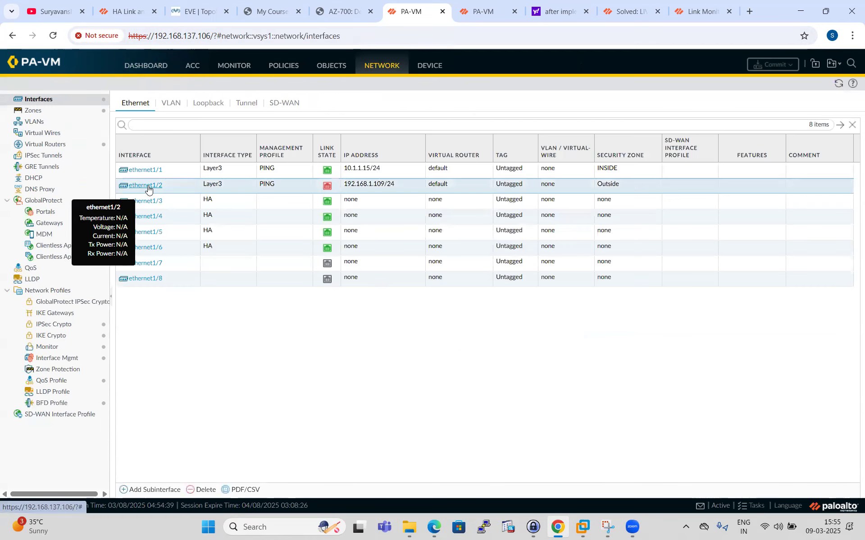
{"action": "left_click", "coordinate": [146, 186]}
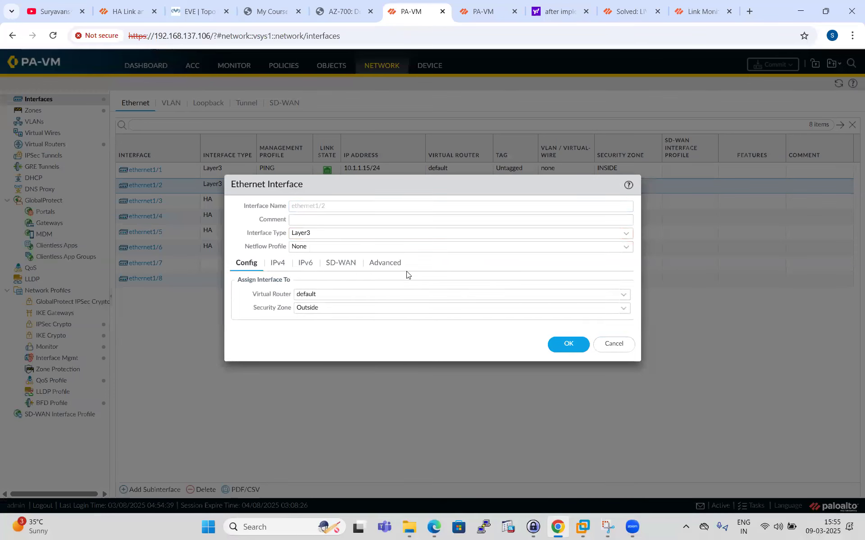
{"action": "left_click", "coordinate": [392, 267]}
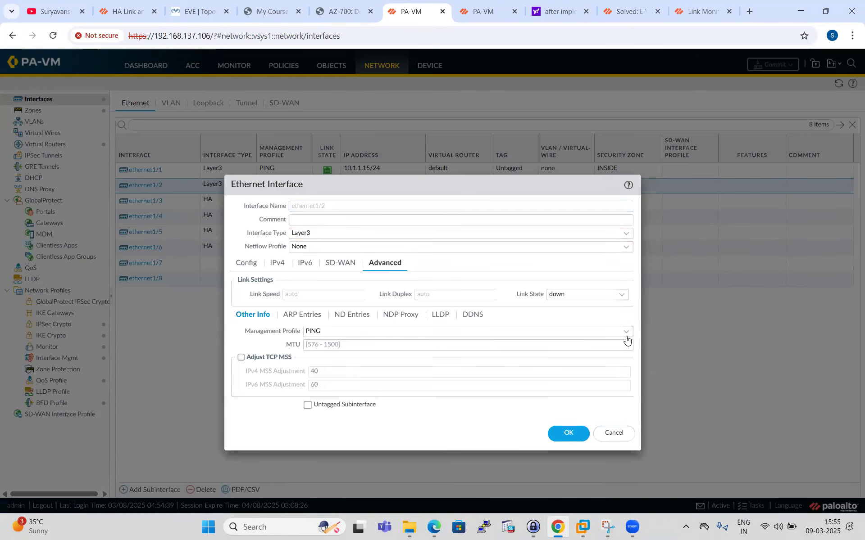
{"action": "left_click", "coordinate": [622, 296]}
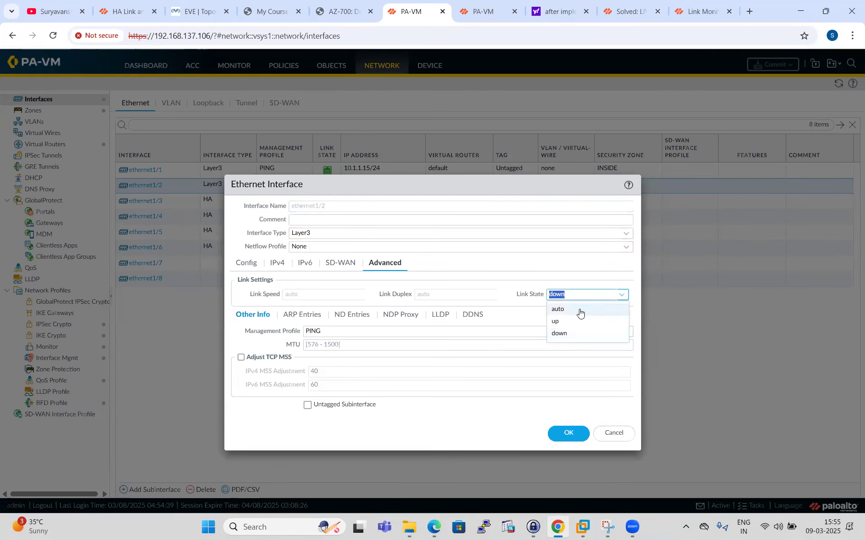
{"action": "left_click", "coordinate": [562, 320]}
{"action": "left_click", "coordinate": [566, 433]}
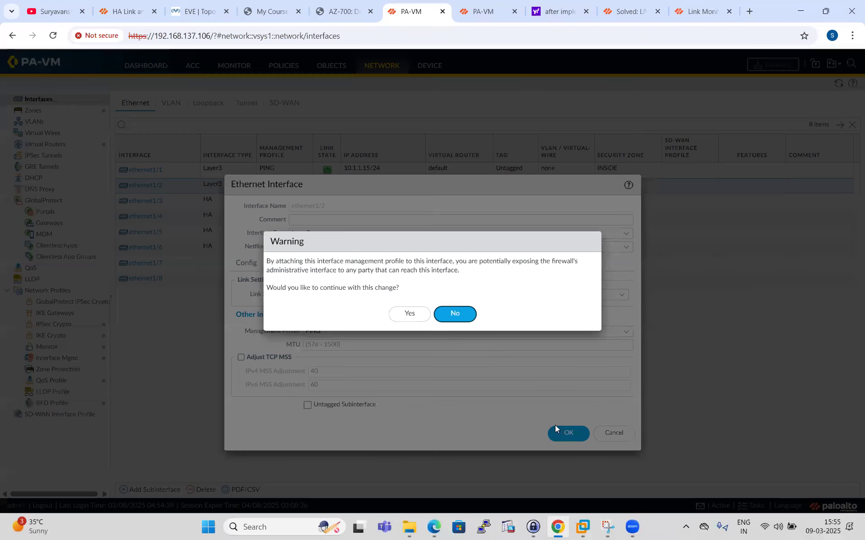
{"action": "left_click", "coordinate": [408, 314]}
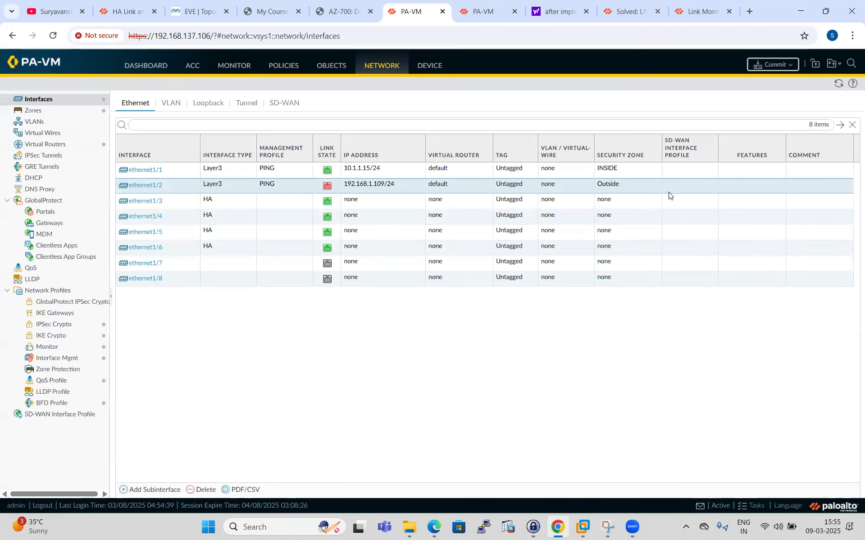
- Commit all changes on the active firewall and close the commit status
{"action": "left_click", "coordinate": [774, 64]}
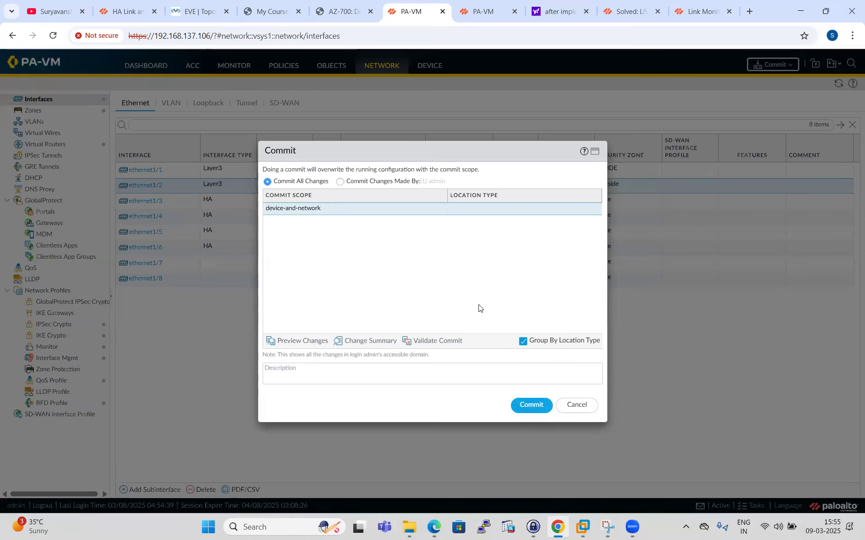
{"action": "left_click", "coordinate": [530, 405]}
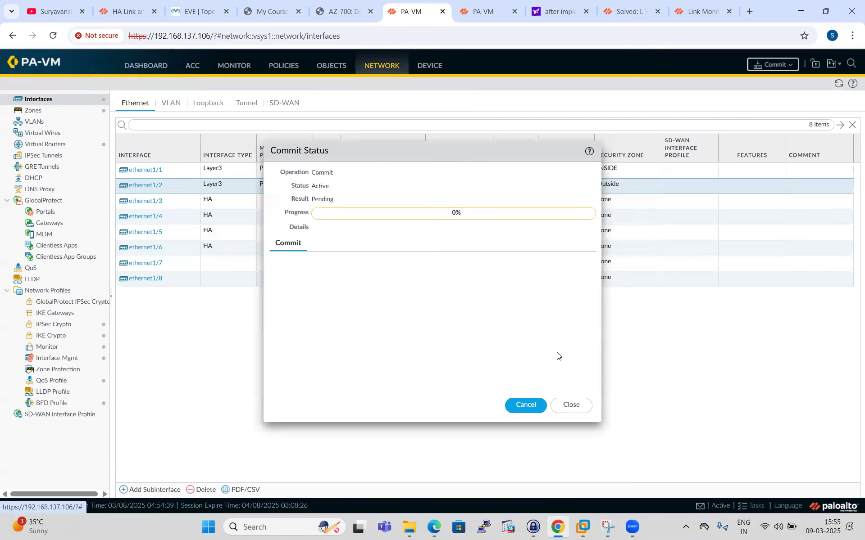
{"action": "left_click", "coordinate": [571, 405]}
- Switch to the EVE topology and launch Epic Pen as administrator to annotate it
{"action": "left_click", "coordinate": [430, 66]}
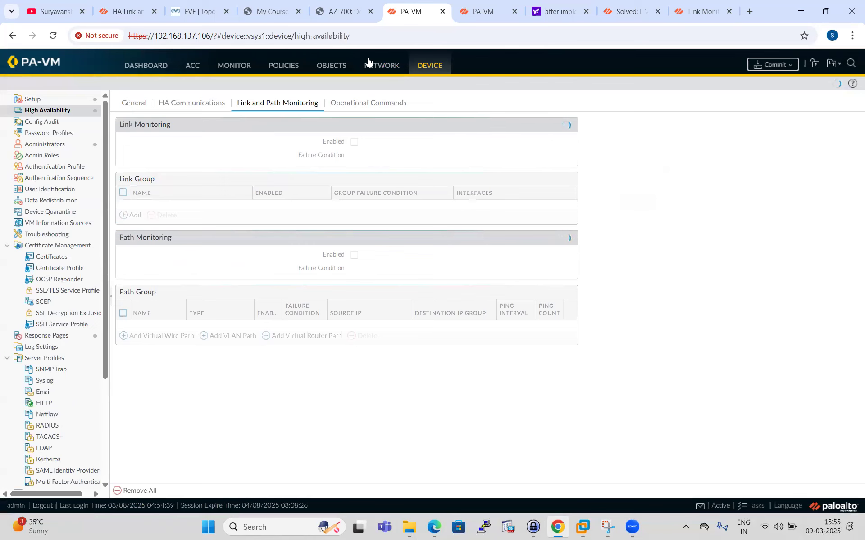
{"action": "left_click", "coordinate": [192, 3]}
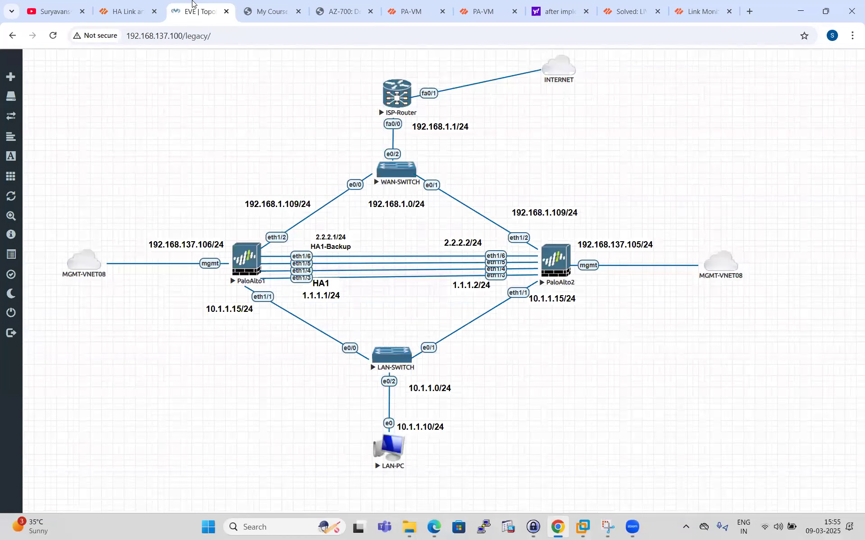
{"action": "left_click", "coordinate": [254, 529]}
{"action": "type", "text": "epi"}
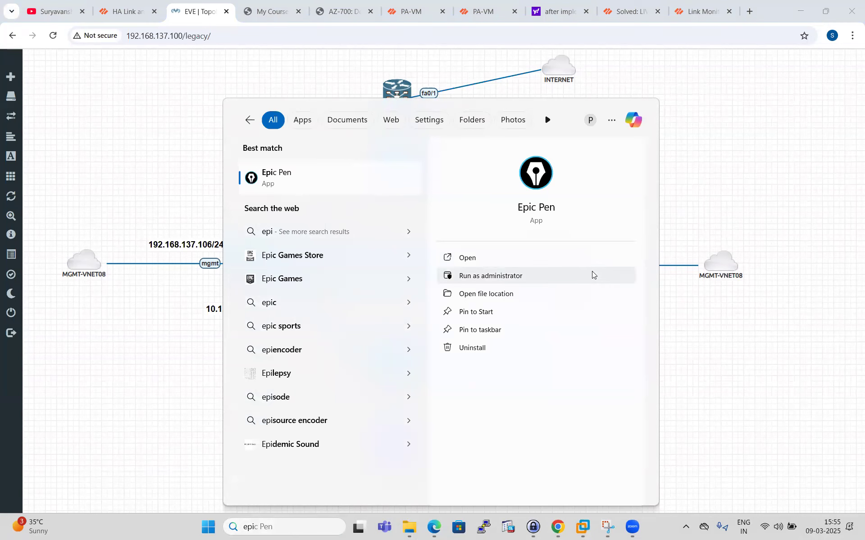
{"action": "left_click", "coordinate": [593, 275]}
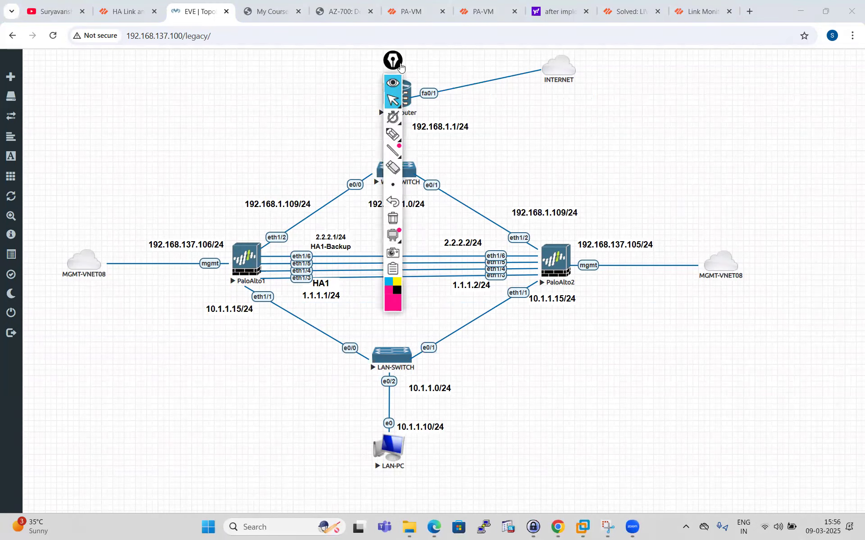
- Annotate the topology by circling 192.168.1.1/24, crossing the WAN-SWITCH e0/0 link, writing 8.8.8.8 and drawing paths from PaloAlto1, and hide the ink
{"action": "left_click_drag", "start_coordinate": [400, 67], "coordinate": [832, 158]}
{"action": "left_click", "coordinate": [825, 226]}
{"action": "mouse_move", "coordinate": [825, 276]}
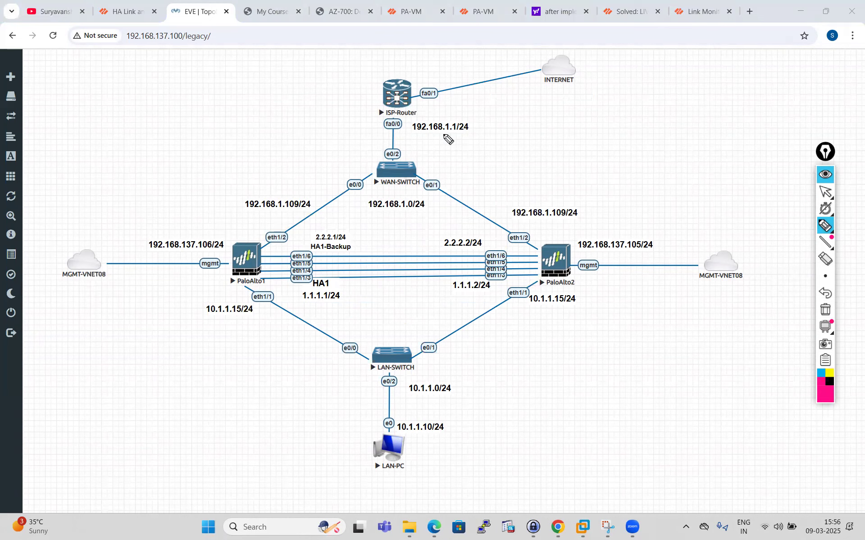
{"action": "mouse_move", "coordinate": [412, 134]}
{"action": "left_mouse_down"}
{"action": "mouse_move", "coordinate": [474, 127]}
{"action": "mouse_move", "coordinate": [421, 132]}
{"action": "left_mouse_up"}
{"action": "mouse_move", "coordinate": [424, 75]}
{"action": "left_mouse_down"}
{"action": "mouse_move", "coordinate": [449, 60]}
{"action": "mouse_move", "coordinate": [473, 66]}
{"action": "left_mouse_up"}
{"action": "left_click_drag", "start_coordinate": [359, 159], "coordinate": [365, 183]}
{"action": "mouse_move", "coordinate": [259, 246]}
{"action": "left_mouse_down"}
{"action": "mouse_move", "coordinate": [243, 232]}
{"action": "mouse_move", "coordinate": [239, 166]}
{"action": "mouse_move", "coordinate": [382, 128]}
{"action": "mouse_move", "coordinate": [370, 123]}
{"action": "mouse_move", "coordinate": [376, 140]}
{"action": "left_mouse_up"}
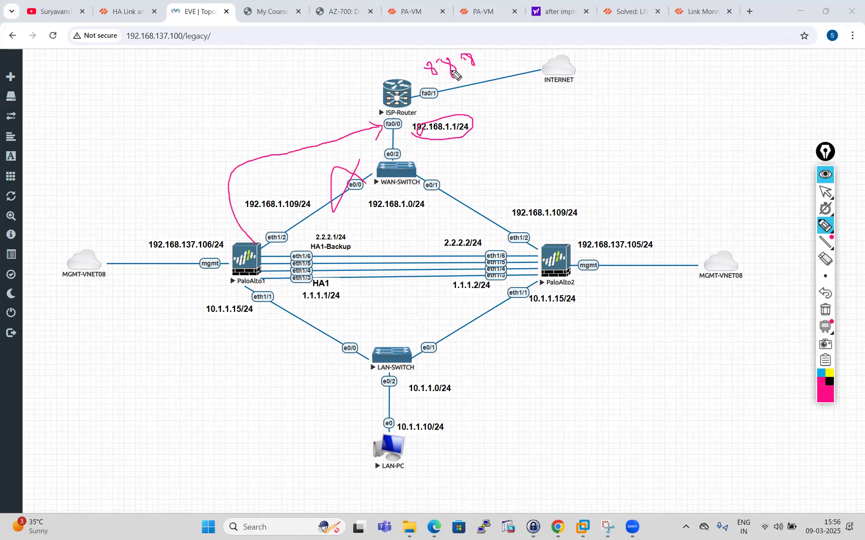
{"action": "mouse_move", "coordinate": [483, 64]}
{"action": "left_mouse_down"}
{"action": "mouse_move", "coordinate": [490, 56]}
{"action": "mouse_move", "coordinate": [494, 63]}
{"action": "left_mouse_up"}
{"action": "left_click_drag", "start_coordinate": [238, 252], "coordinate": [285, 215]}
{"action": "left_click", "coordinate": [823, 176]}
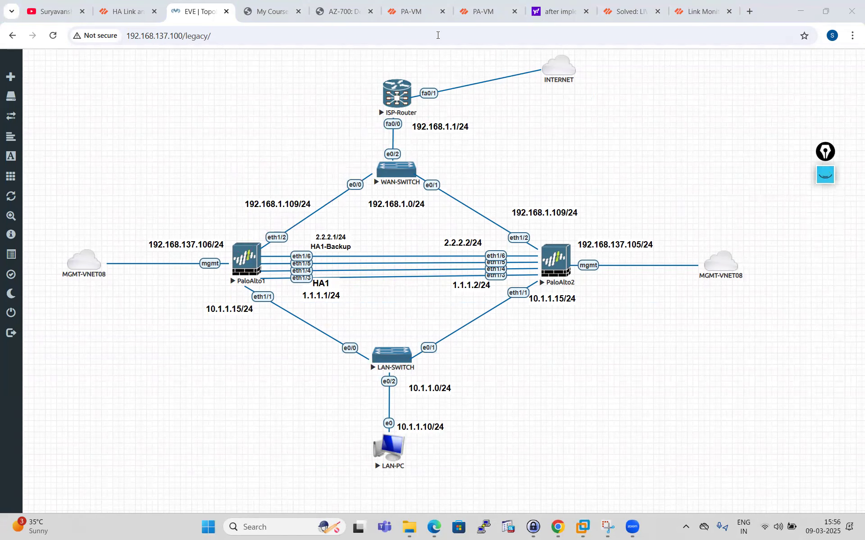
- Switch to the active firewall and start a virtual router path group for the default virtual router
{"action": "left_click", "coordinate": [408, 11]}
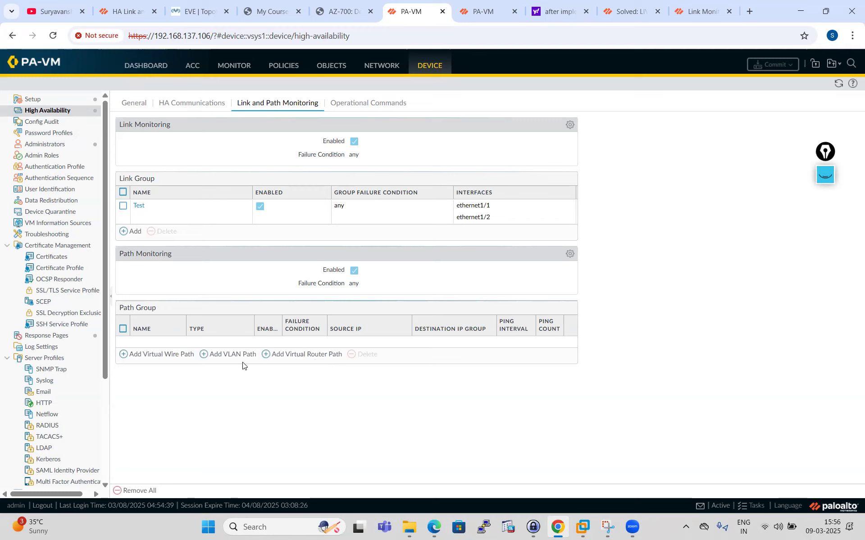
{"action": "left_click", "coordinate": [302, 357]}
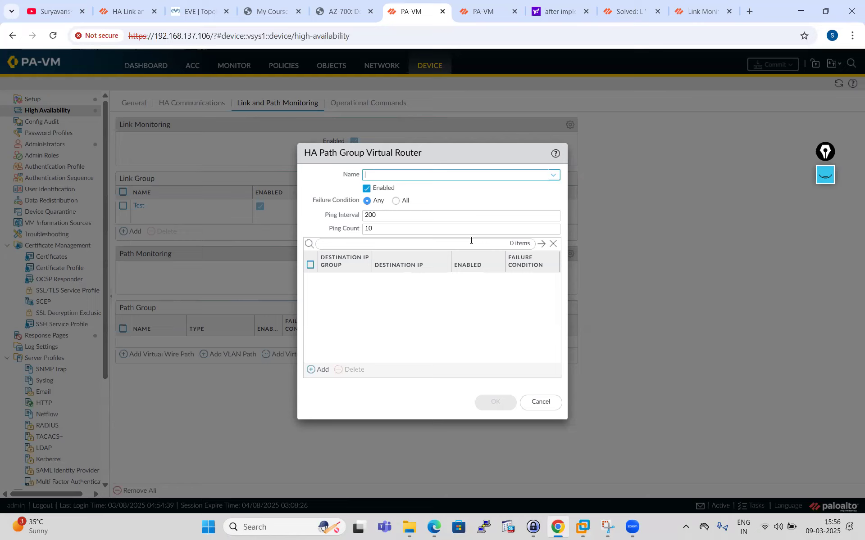
{"action": "left_click", "coordinate": [547, 178]}
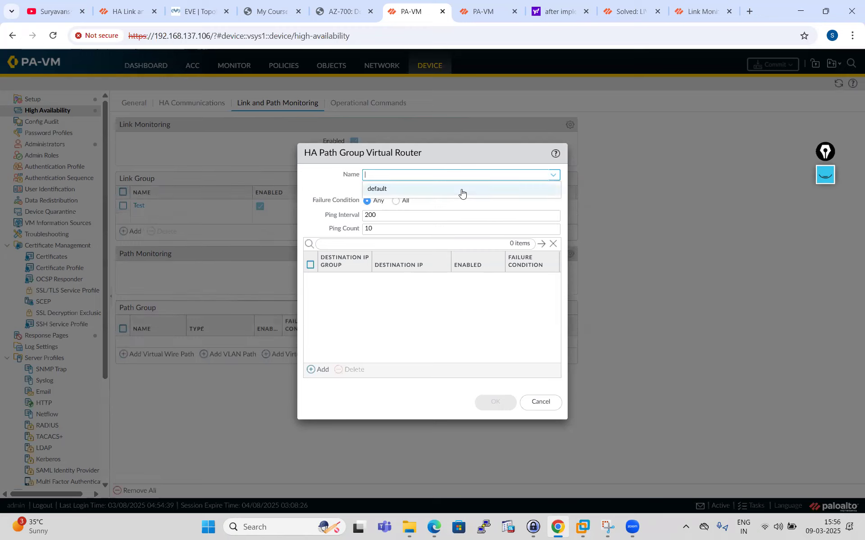
{"action": "left_click", "coordinate": [404, 189]}
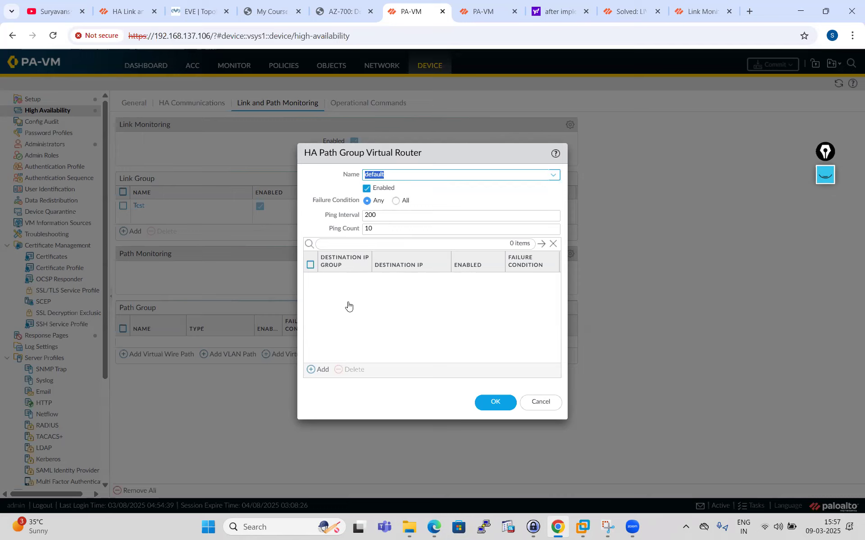
- Add a destination IP group named Test-Group with 192.168.1.1 and 8.8.8.8, and save the active firewall's path group
{"action": "left_click", "coordinate": [320, 371]}
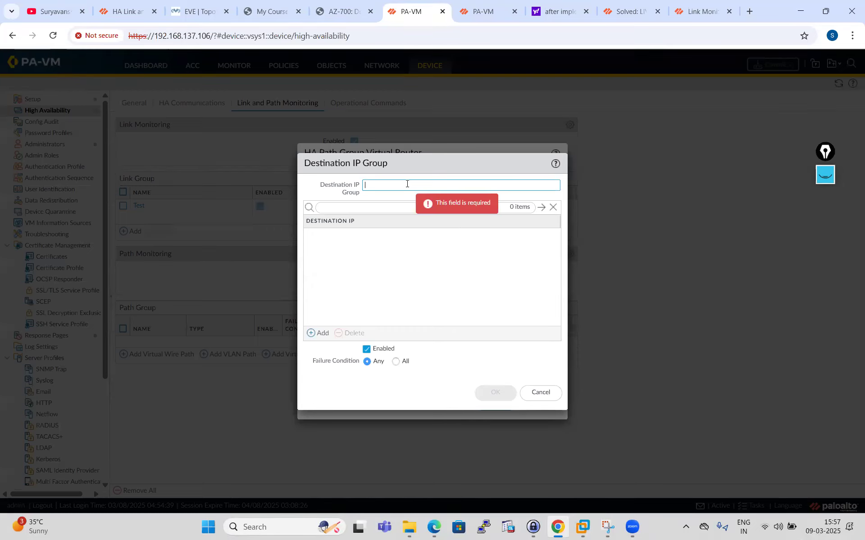
{"action": "type", "text": "test"}
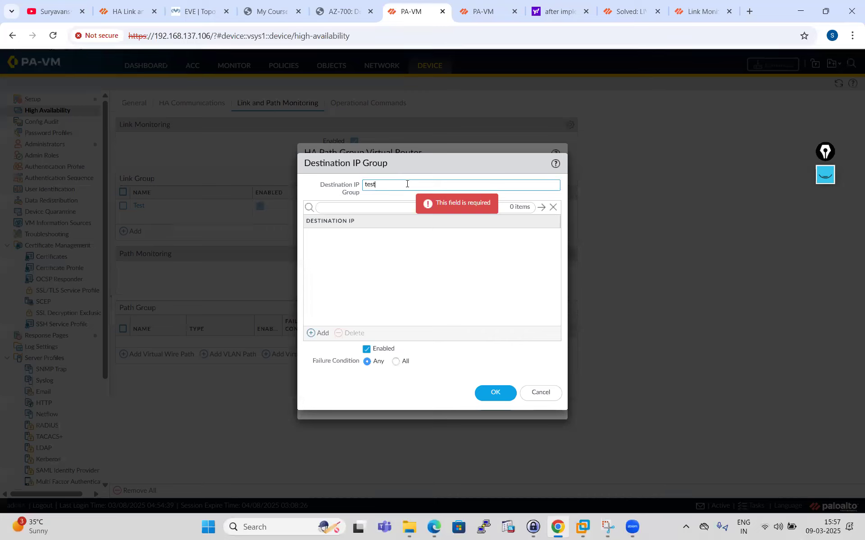
{"action": "key", "text": "BackSpace"}
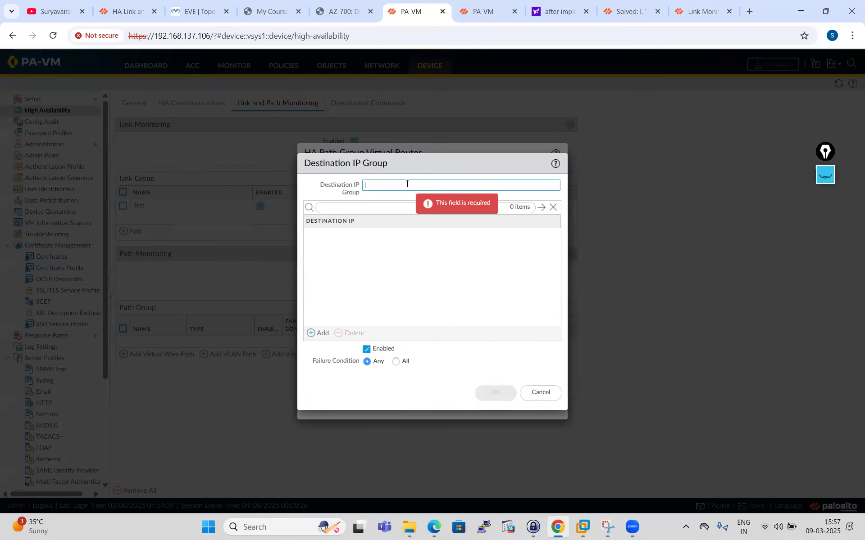
{"action": "type", "text": "Test-Group"}
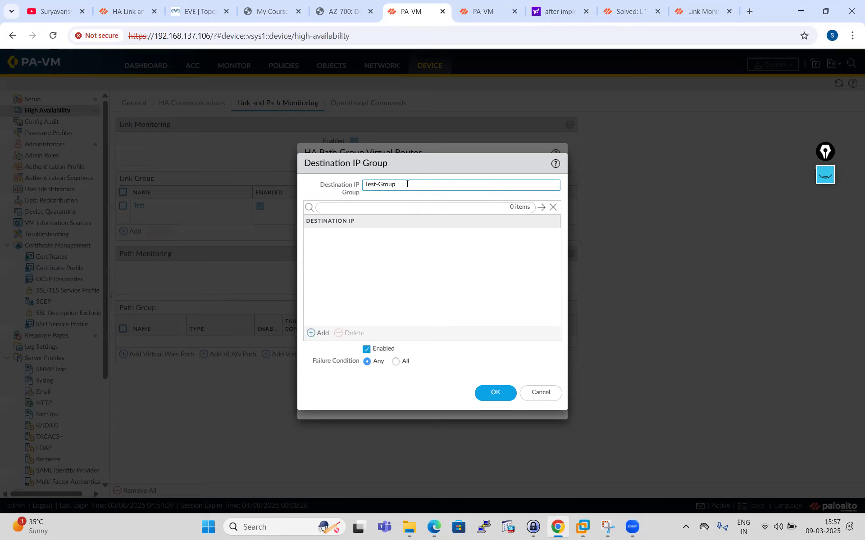
{"action": "left_click", "coordinate": [320, 333]}
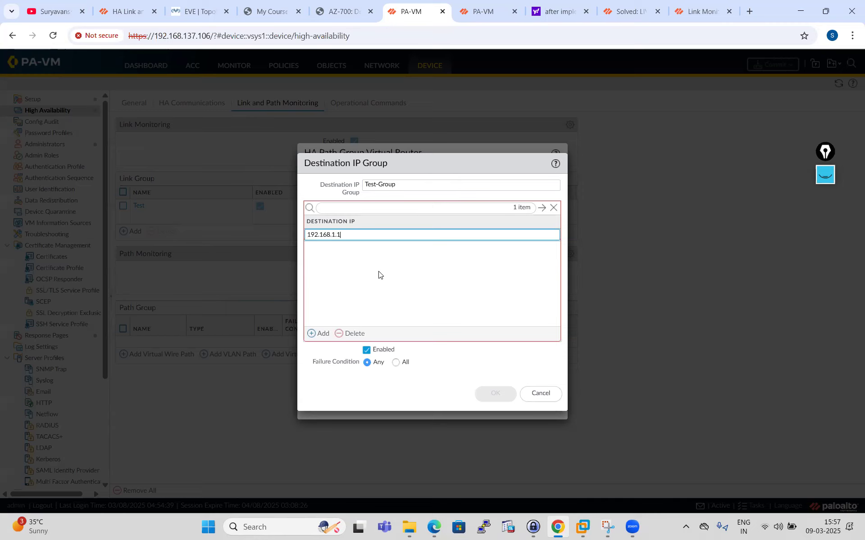
{"action": "left_click", "coordinate": [334, 288]}
{"action": "left_click", "coordinate": [318, 337]}
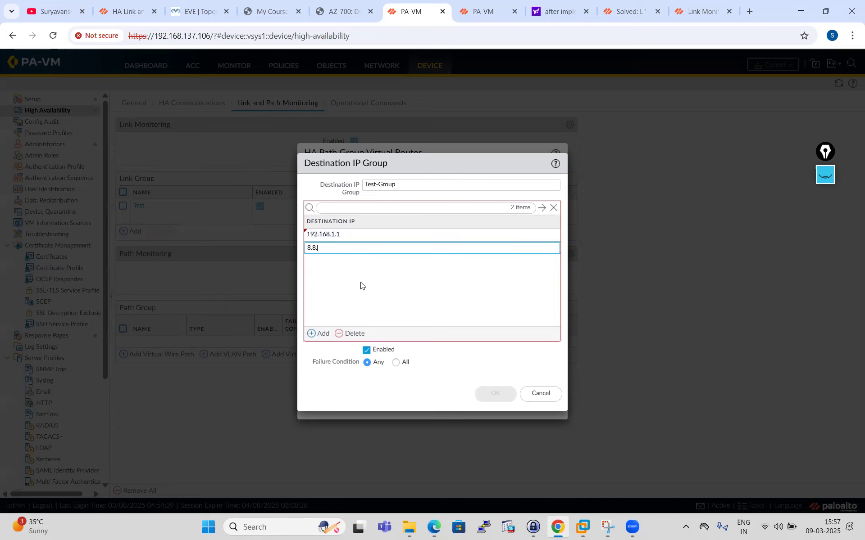
{"action": "left_click", "coordinate": [360, 285]}
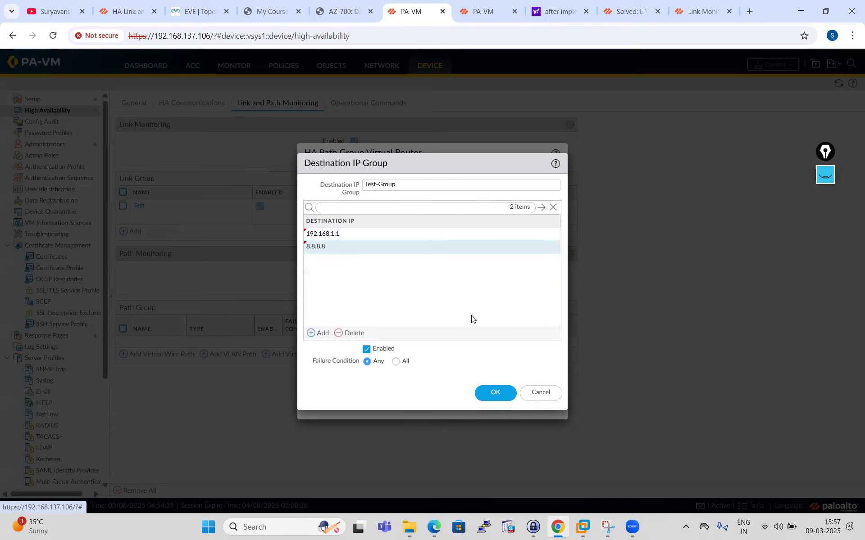
{"action": "left_click", "coordinate": [495, 396]}
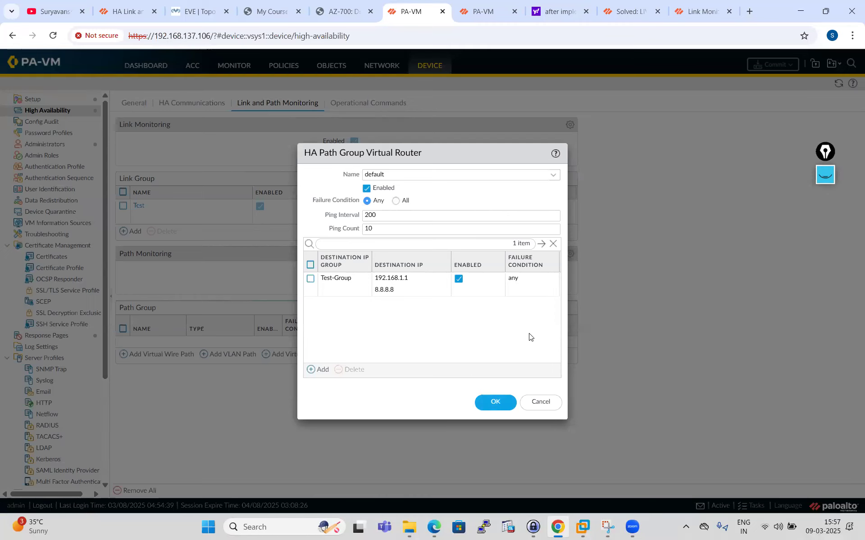
{"action": "left_click", "coordinate": [495, 402]}
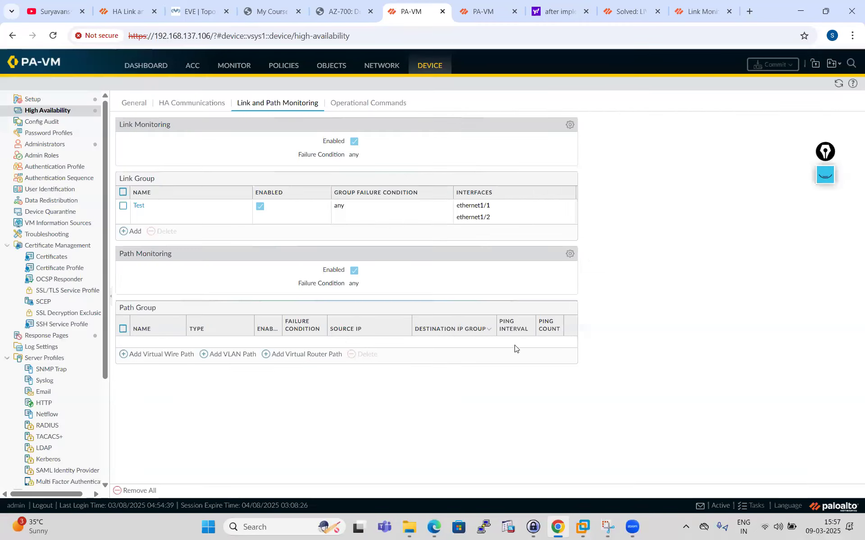
- Check the active firewall's task list and commit all its changes
{"action": "left_click", "coordinate": [753, 505]}
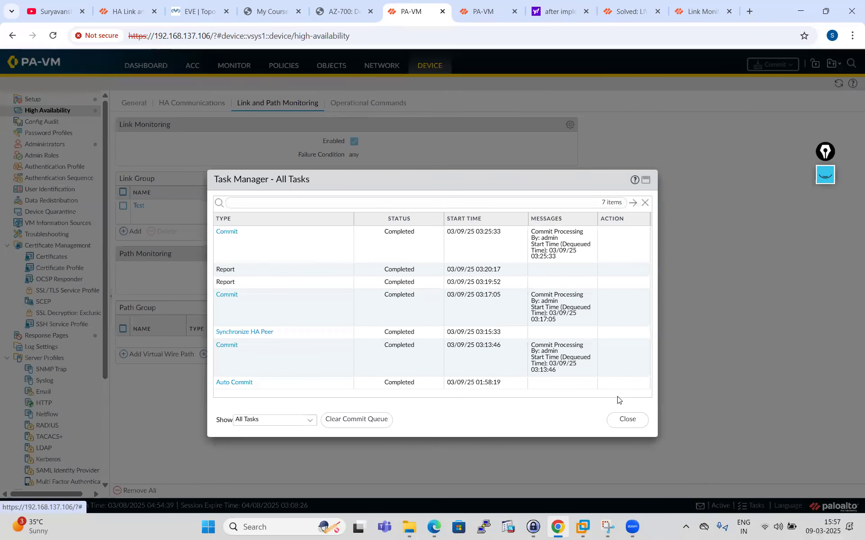
{"action": "left_click", "coordinate": [630, 421]}
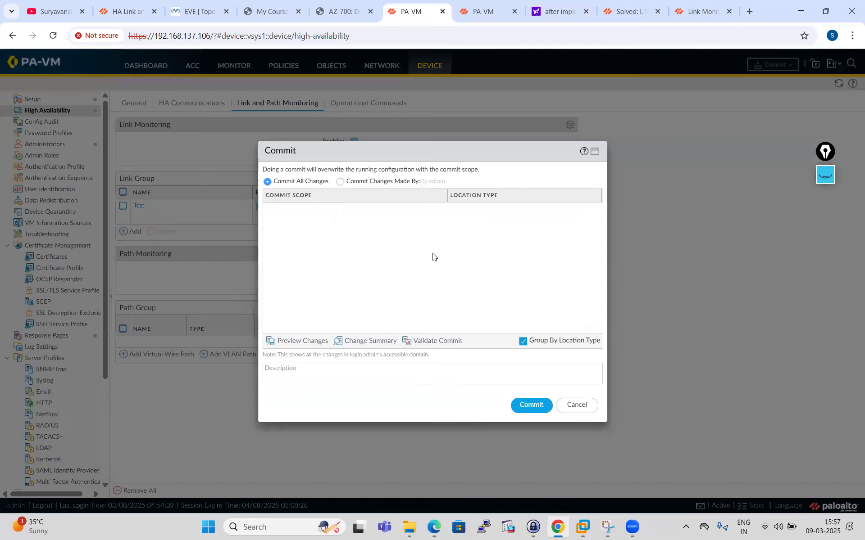
{"action": "left_click", "coordinate": [537, 409]}
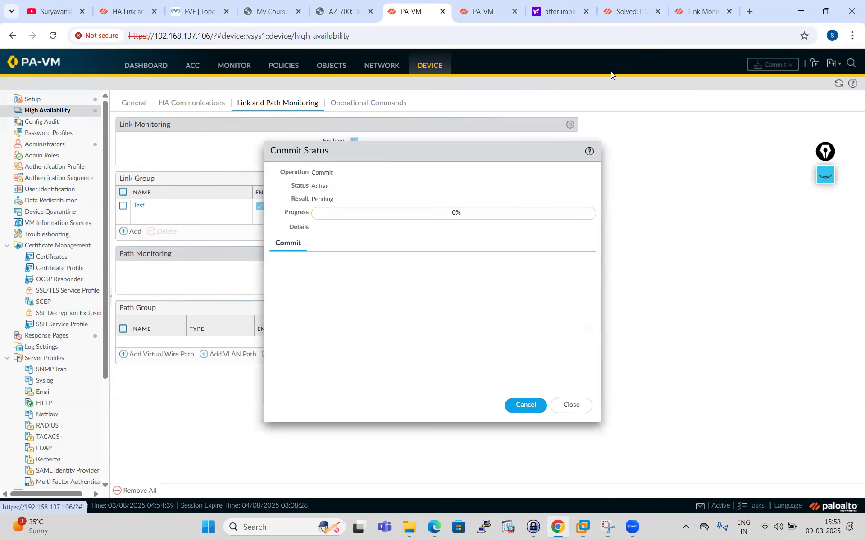
- Switch to the passive firewall and start a virtual router path group for the default virtual router
{"action": "left_click", "coordinate": [491, 15]}
{"action": "left_click", "coordinate": [430, 66]}
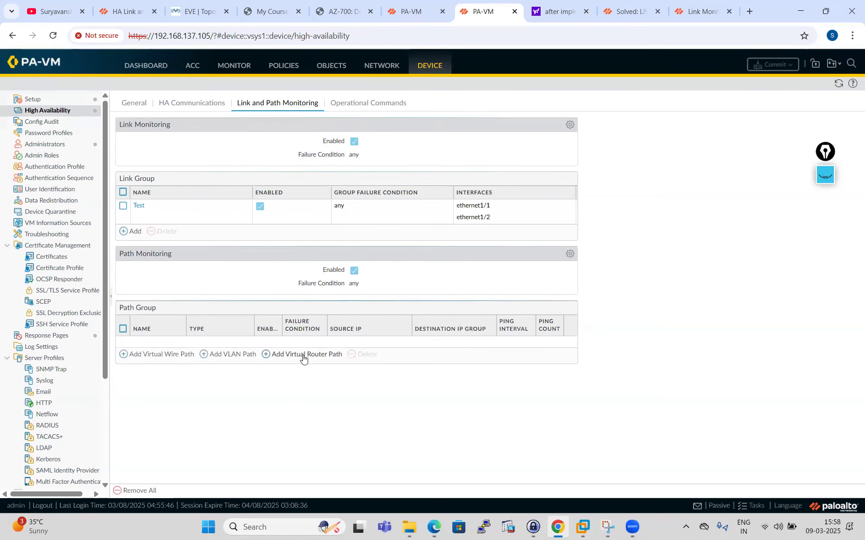
{"action": "left_click", "coordinate": [303, 355]}
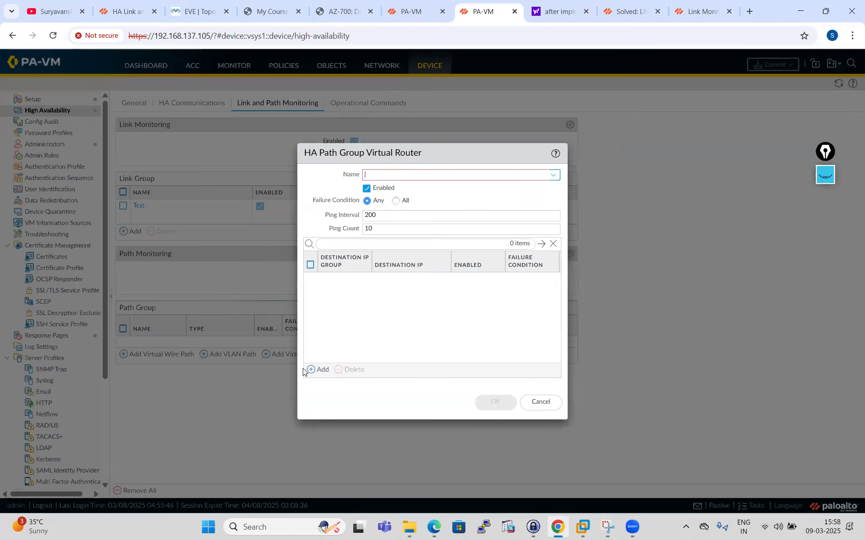
{"action": "left_click", "coordinate": [554, 176]}
{"action": "left_click", "coordinate": [412, 191]}
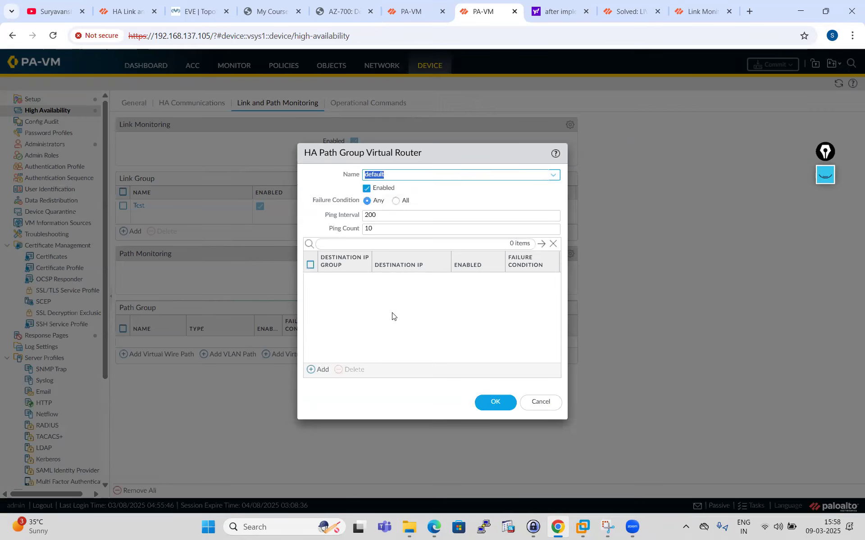
- Add the destination IP group Test-Group with 192.168.1.1 and 8.8.8.8, and save the passive firewall's path group
{"action": "left_click", "coordinate": [319, 370]}
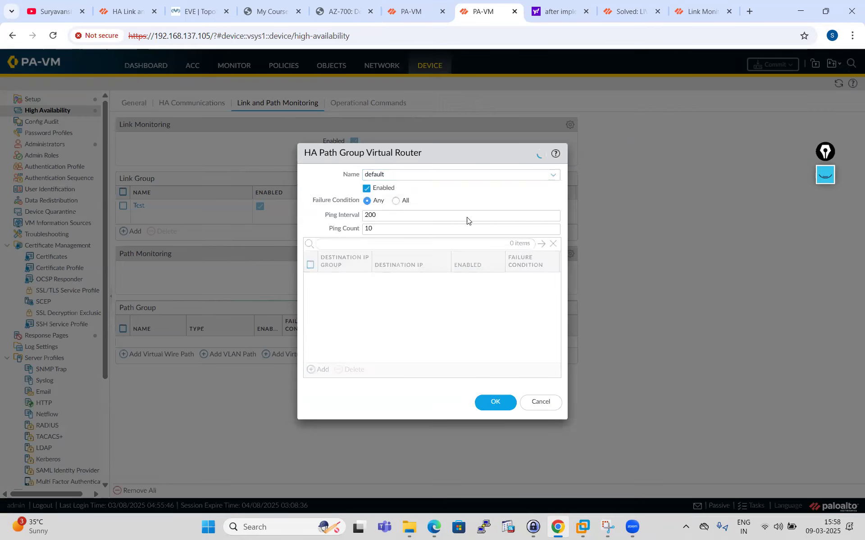
{"action": "type", "text": "Test"}
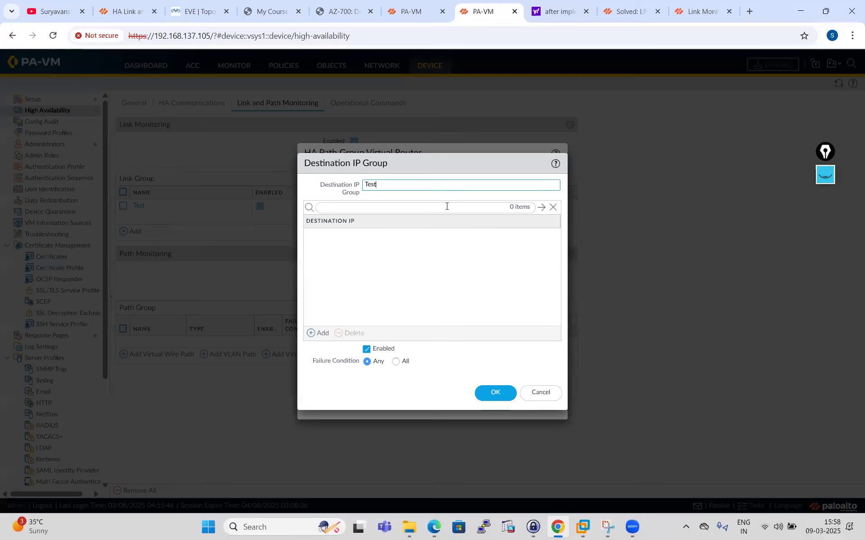
{"action": "type", "text": "-Gr"}
{"action": "left_click", "coordinate": [320, 333]}
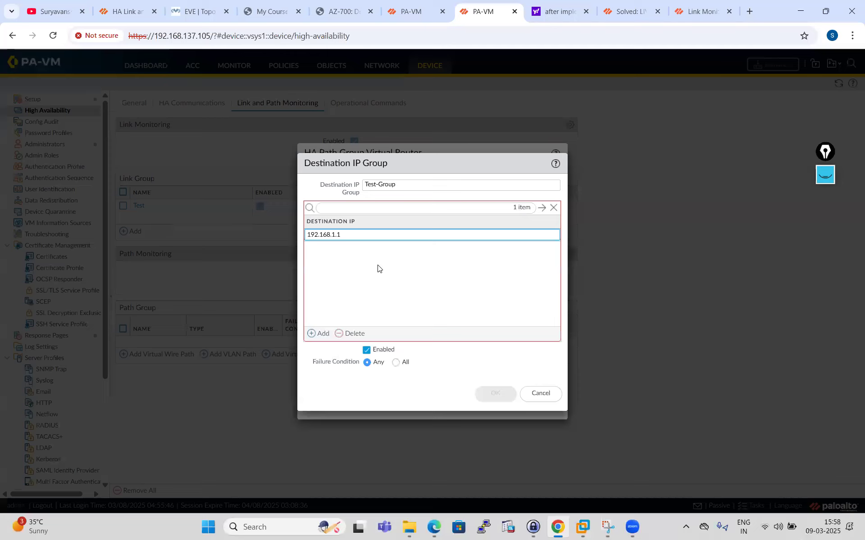
{"action": "left_click", "coordinate": [321, 334]}
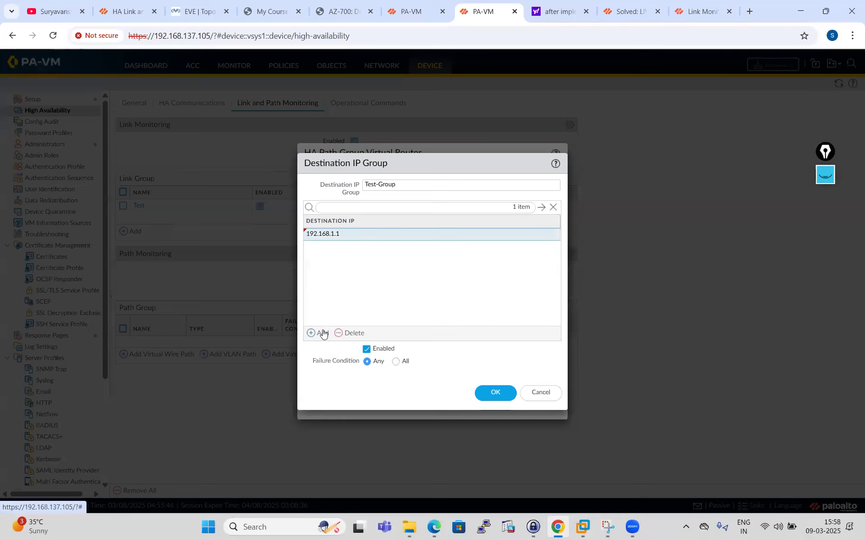
{"action": "left_click", "coordinate": [354, 282]}
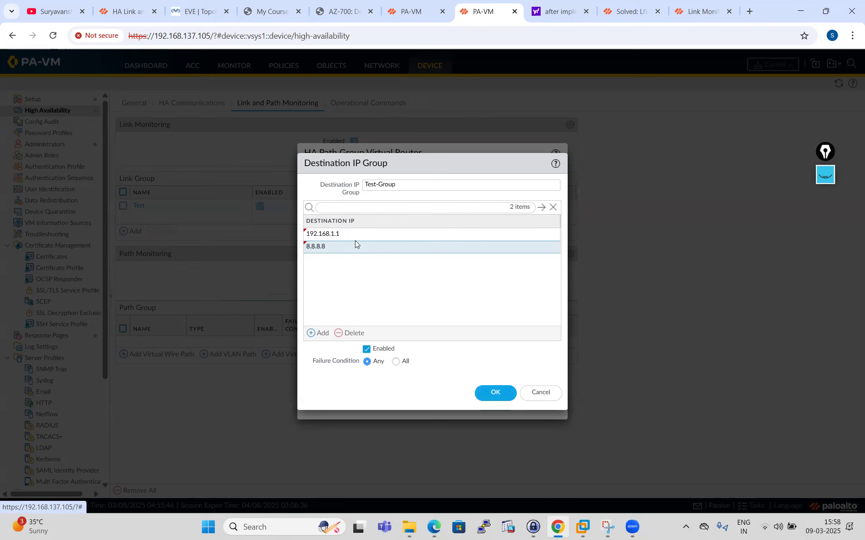
{"action": "left_click", "coordinate": [496, 394]}
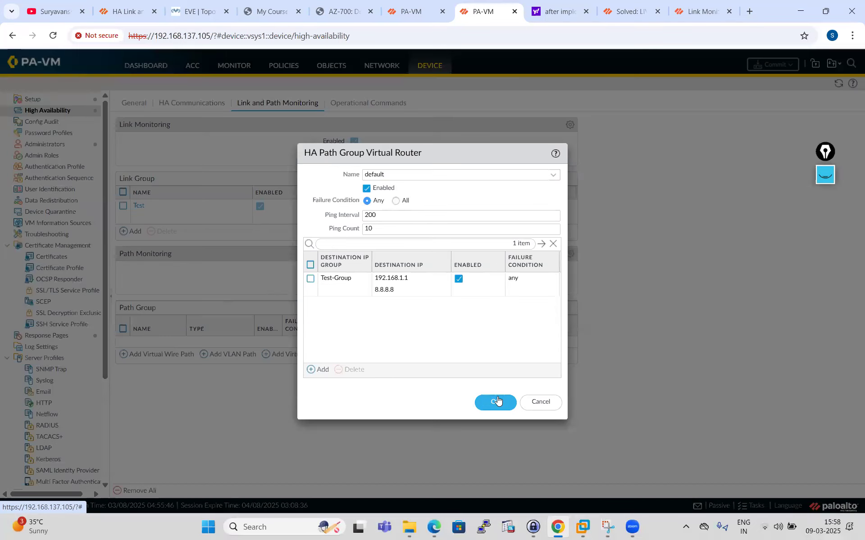
{"action": "left_click", "coordinate": [494, 403]}
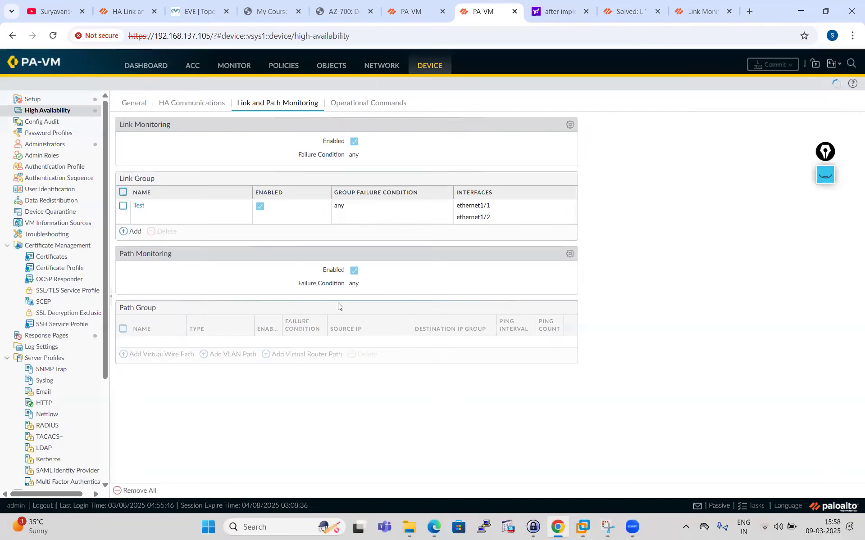
- Commit all changes on the passive firewall, and return to the active firewall to close its commit status
{"action": "left_click", "coordinate": [782, 68]}
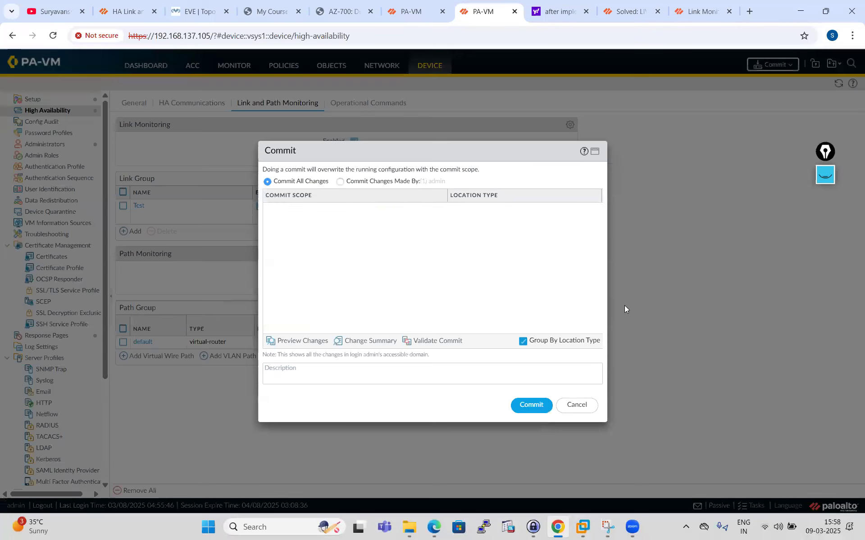
{"action": "key", "text": "Return"}
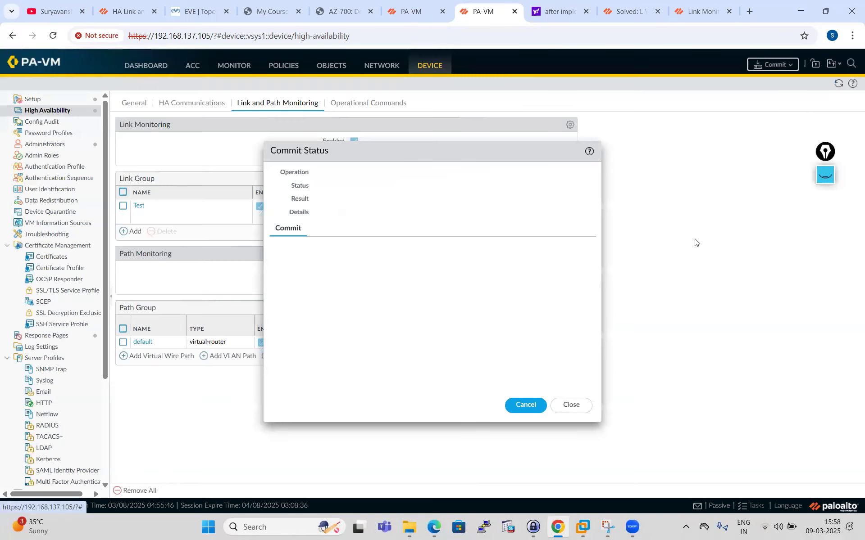
{"action": "left_click", "coordinate": [404, 5]}
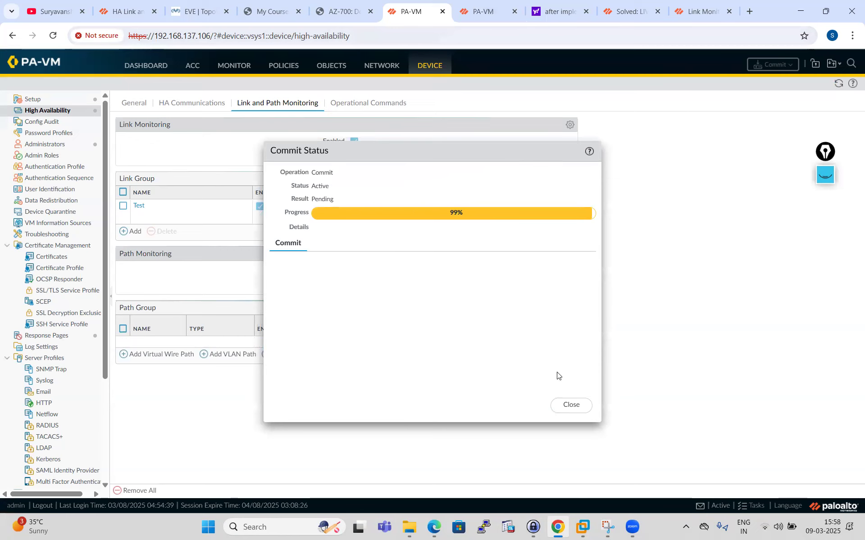
{"action": "left_click", "coordinate": [571, 405]}
- Review the active firewall's Ethernet interfaces and task list alongside the WAN links in the EVE topology
{"action": "left_click", "coordinate": [375, 68]}
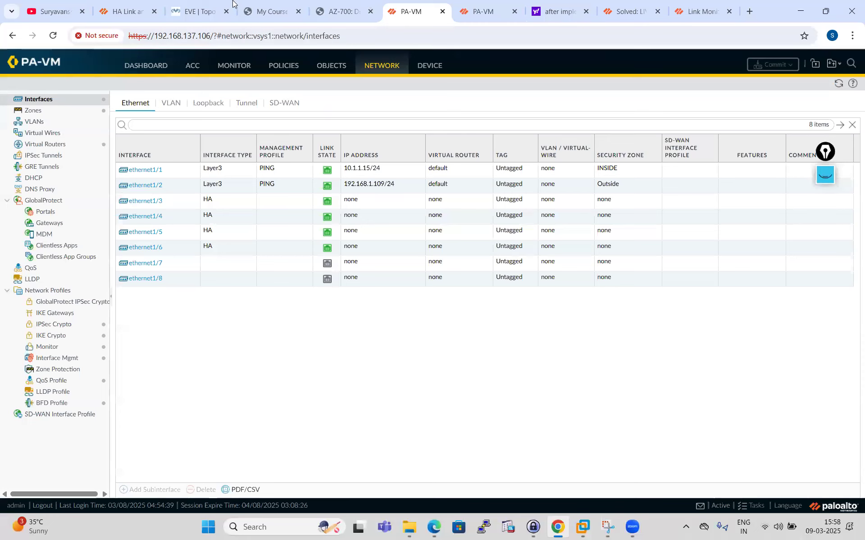
{"action": "left_click", "coordinate": [196, 9]}
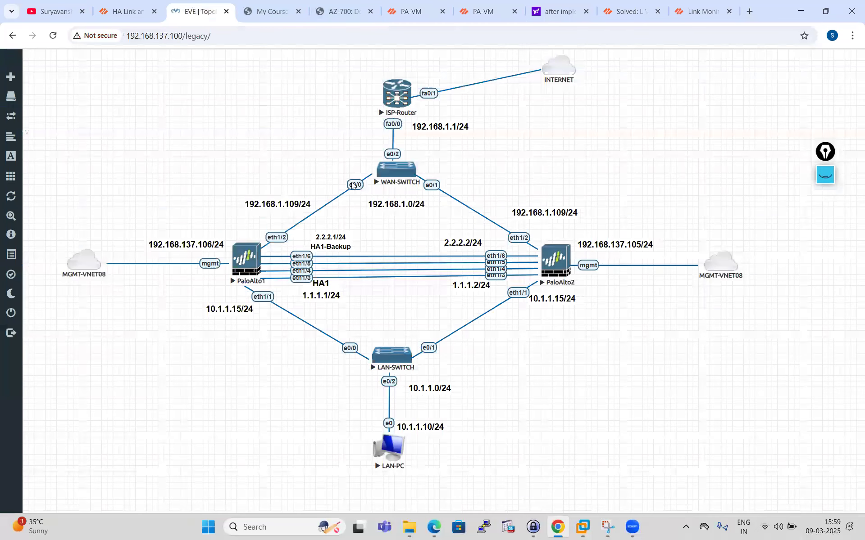
{"action": "left_click", "coordinate": [409, 11]}
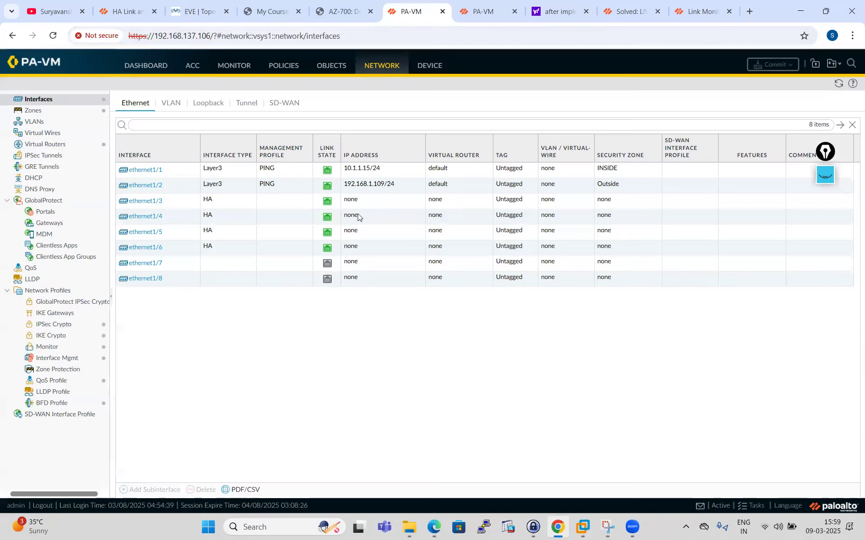
{"action": "left_click", "coordinate": [752, 505]}
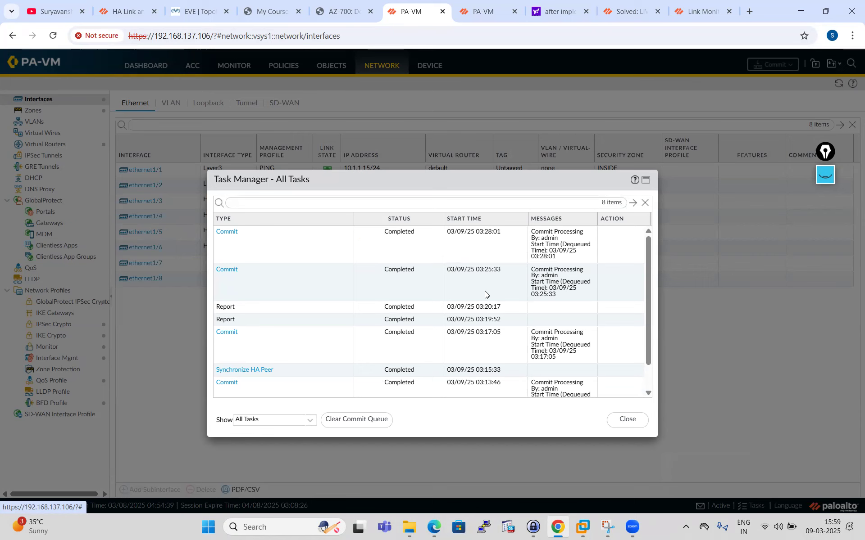
{"action": "left_click", "coordinate": [631, 423]}
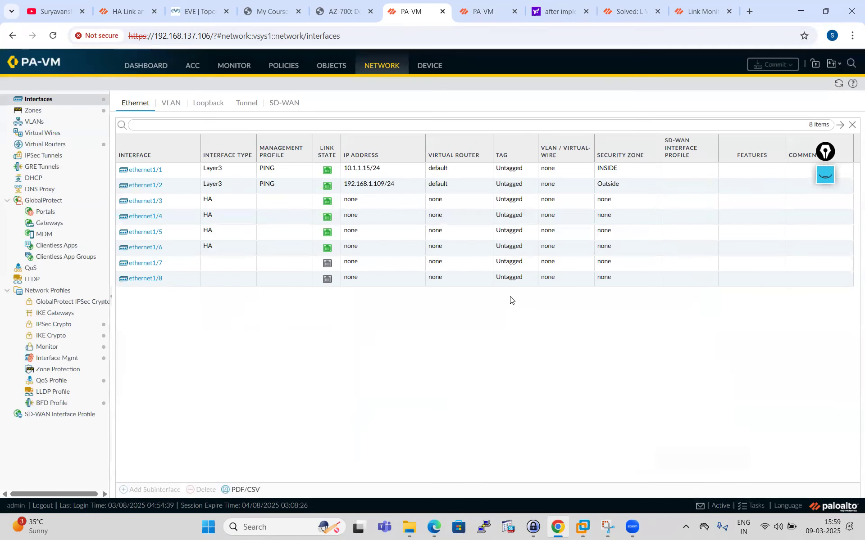
{"action": "left_click", "coordinate": [199, 3]}
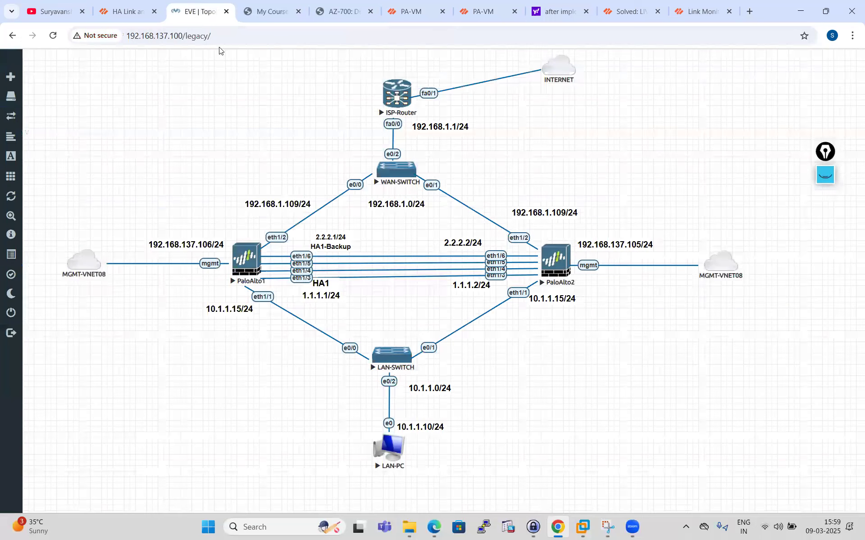
- Open the WAN-SWITCH console in SecureCRT from the EVE topology and enter privileged EXEC mode
{"action": "left_click", "coordinate": [402, 174]}
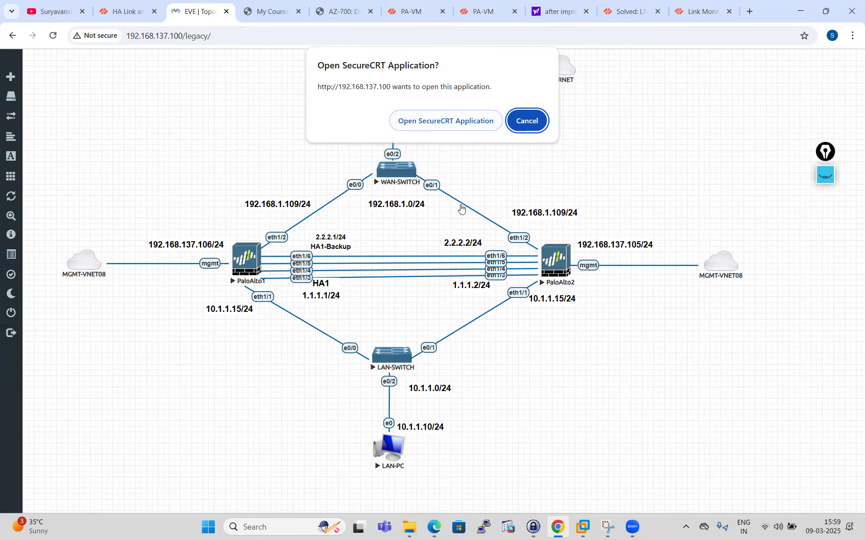
{"action": "left_click", "coordinate": [447, 120]}
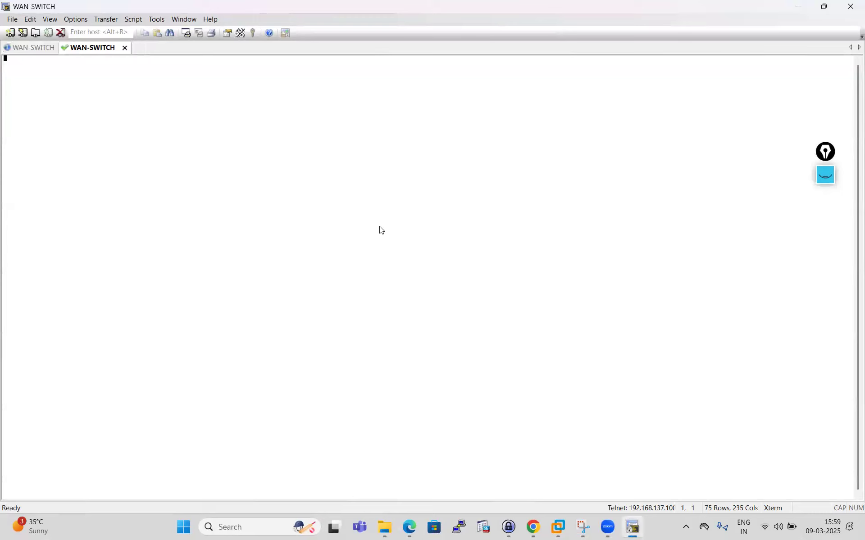
{"action": "key", "text": "Return"}
{"action": "key", "text": "Return"}
{"action": "key", "text": "Return"}
{"action": "type", "text": "en"}
{"action": "key", "text": "Tab"}
{"action": "key", "text": "Return"}
{"action": "key", "text": "Return"}
{"action": "key", "text": "Return"}
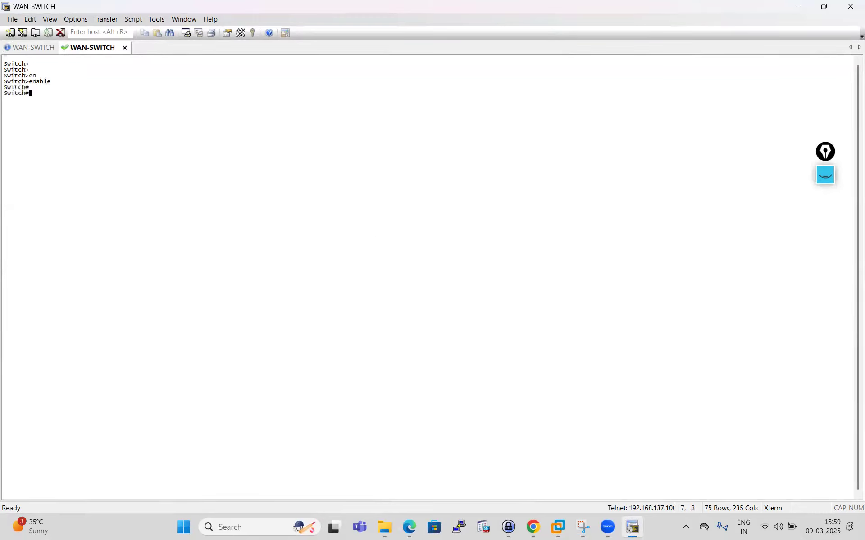
- Enter global configuration mode on WAN-SWITCH and select interface ethernet 0/0, which leads to PaloAlto1
{"action": "type", "text": "conf t"}
{"action": "key", "text": "Return"}
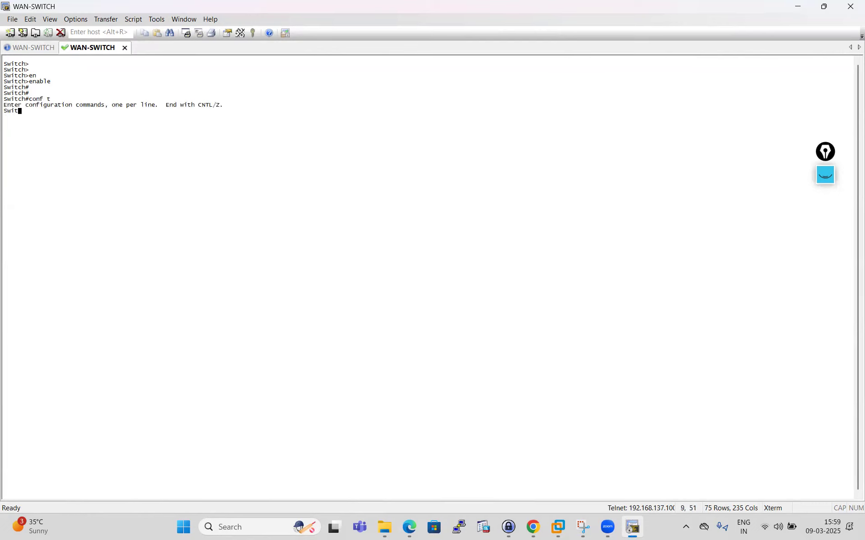
{"action": "key", "text": "Return"}
{"action": "type", "text": "inter"}
{"action": "key", "text": "Tab"}
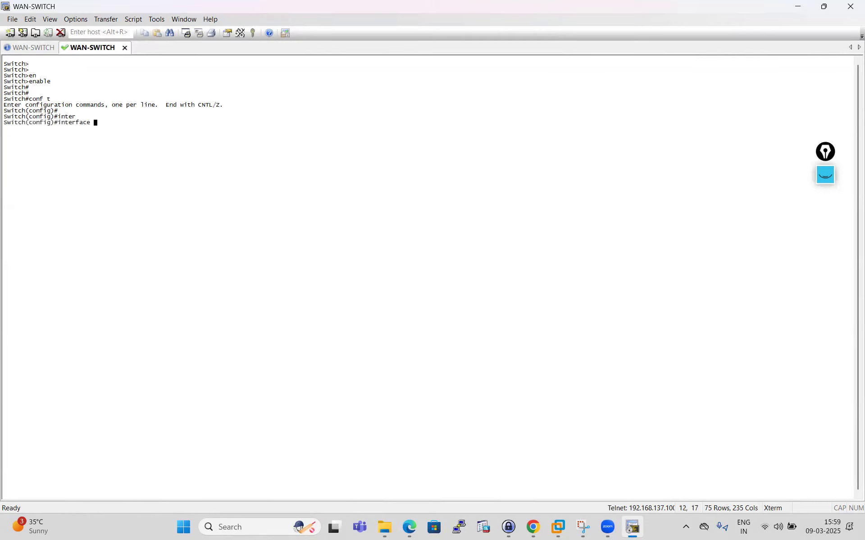
{"action": "key", "text": "alt+Tab"}
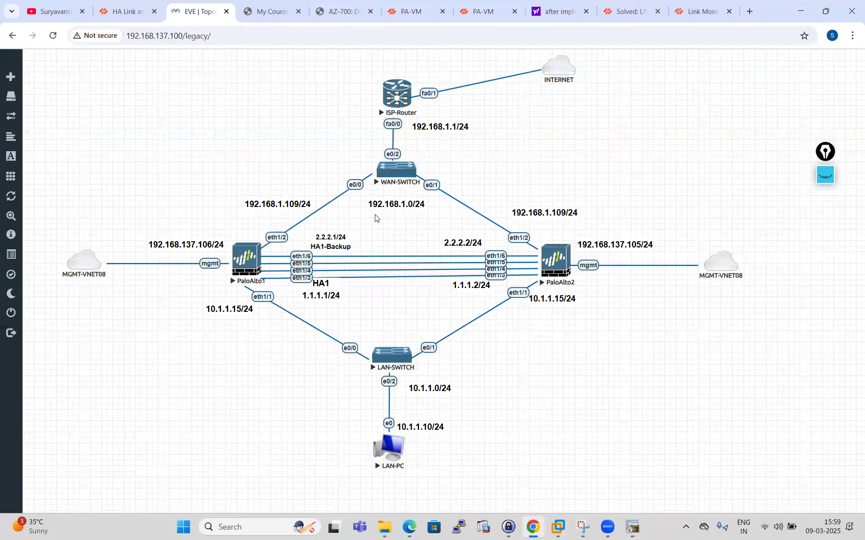
{"action": "key", "text": "alt+Tab"}
{"action": "type", "text": "et"}
{"action": "key", "text": "Tab"}
{"action": "type", "text": "0/0"}
{"action": "key", "text": "Return"}
- Shut down the selected ethernet 0/0 interface on WAN-SWITCH
{"action": "type", "text": "sho"}
{"action": "key", "text": "Tab"}
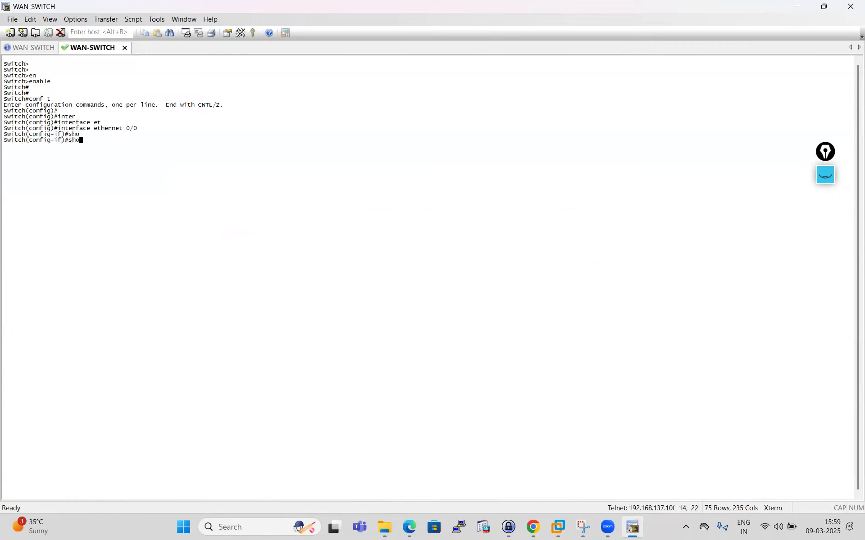
{"action": "key", "text": "BackSpace"}
{"action": "type", "text": "u"}
{"action": "key", "text": "Tab"}
{"action": "key", "text": "Return"}
{"action": "key", "text": "Return"}
{"action": "key", "text": "Return"}
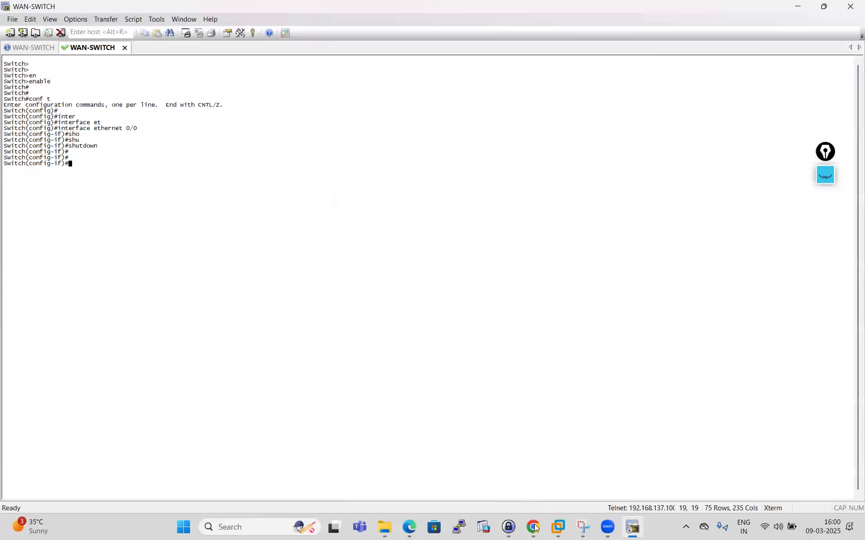
- Check the High Availability status on the 192.168.137.106 firewall's dashboard and consult the LIVEcommunity post on HA link monitoring
{"action": "key", "text": "alt+Tab"}
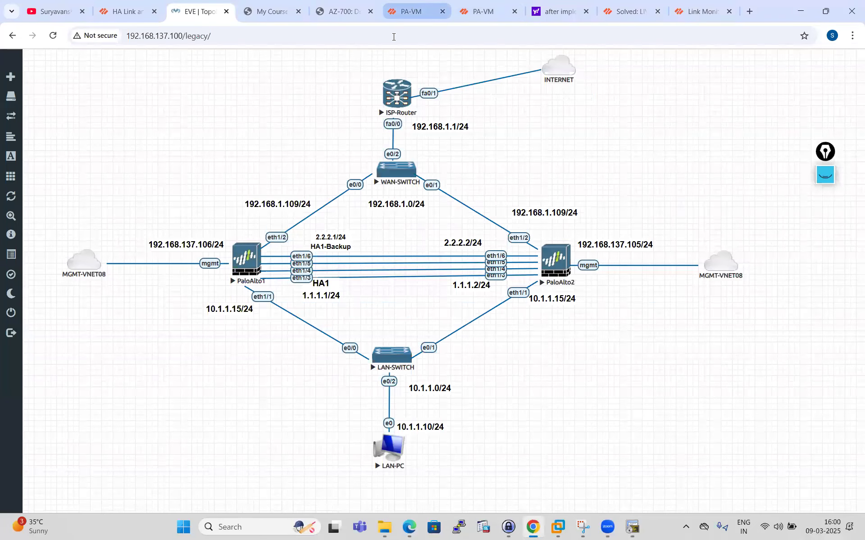
{"action": "left_click", "coordinate": [413, 11]}
{"action": "left_click", "coordinate": [152, 68]}
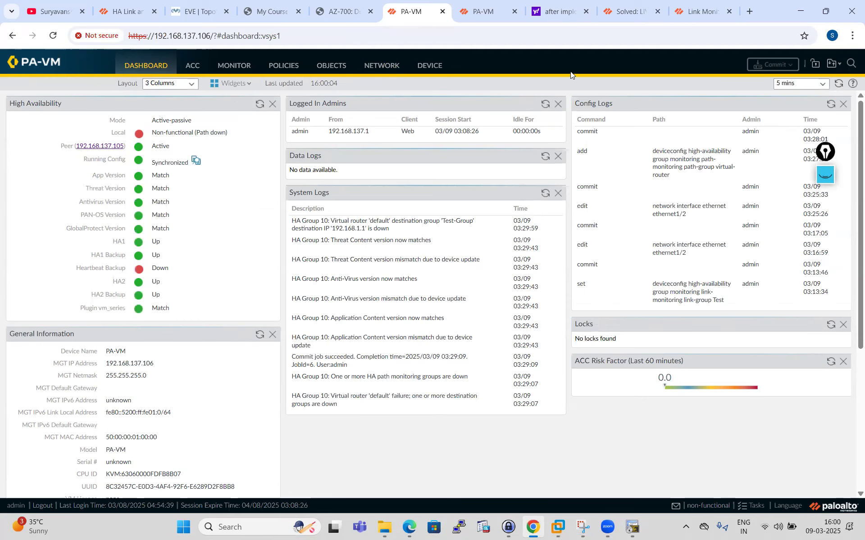
{"action": "left_click", "coordinate": [617, 13]}
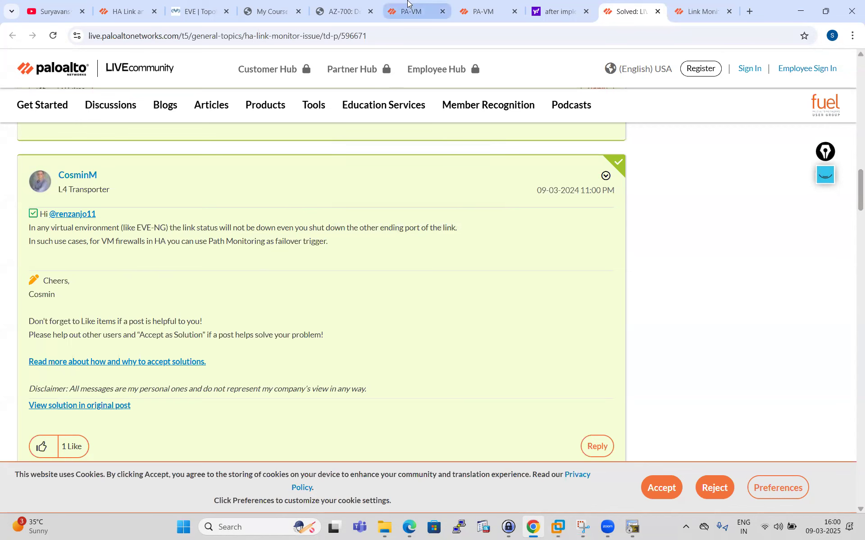
{"action": "left_click", "coordinate": [411, 11]}
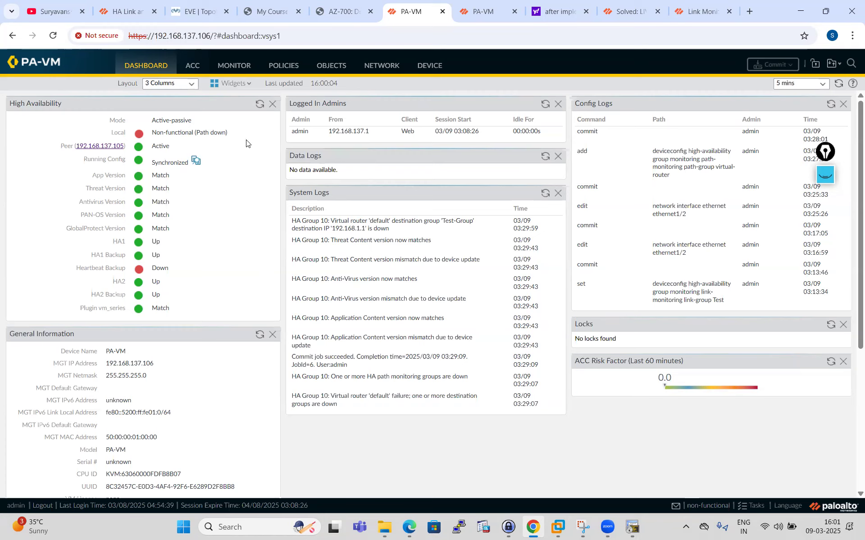
- Return to the WAN-SWITCH console and re-enable interface ethernet 0/0 with no shutdown
{"action": "mouse_move", "coordinate": [637, 530]}
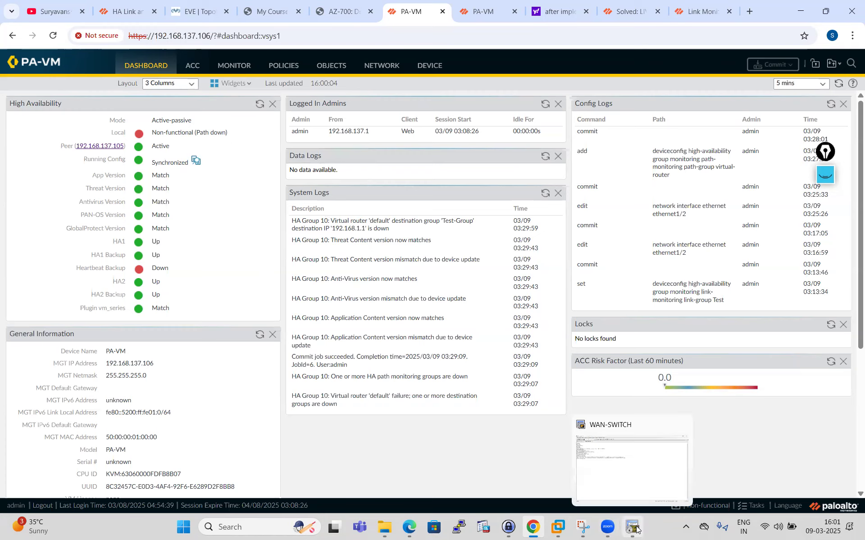
{"action": "left_click", "coordinate": [628, 471]}
{"action": "type", "text": "s"}
{"action": "key", "text": "Up"}
{"action": "key", "text": "Up"}
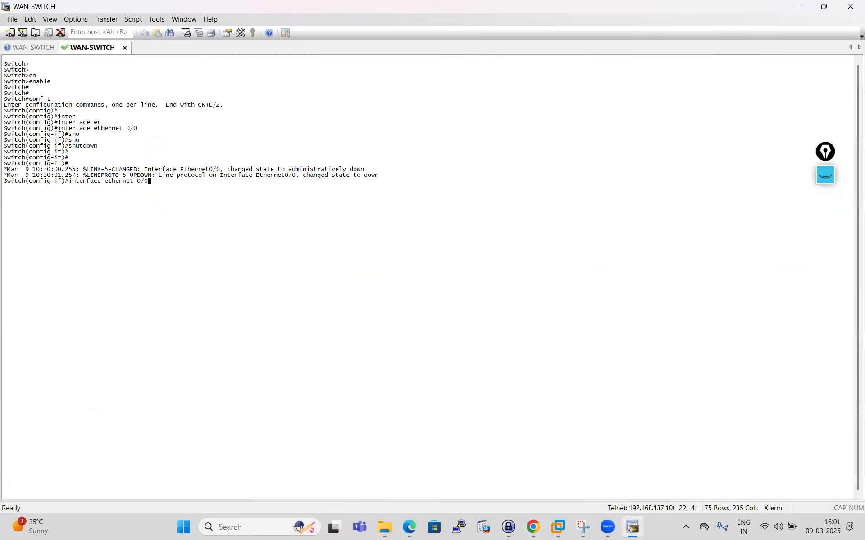
{"action": "key", "text": "Return"}
{"action": "type", "text": "no sh"}
{"action": "key", "text": "Tab"}
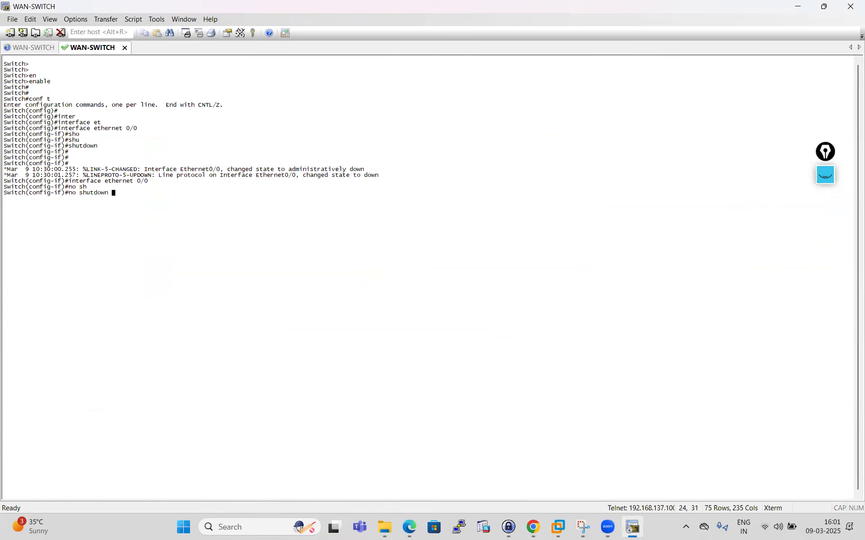
{"action": "key", "text": "Return"}
{"action": "key", "text": "Return"}
{"action": "key", "text": "Return"}
- Exit configuration mode on WAN-SWITCH and save the switch configuration with wr
{"action": "type", "text": "exit"}
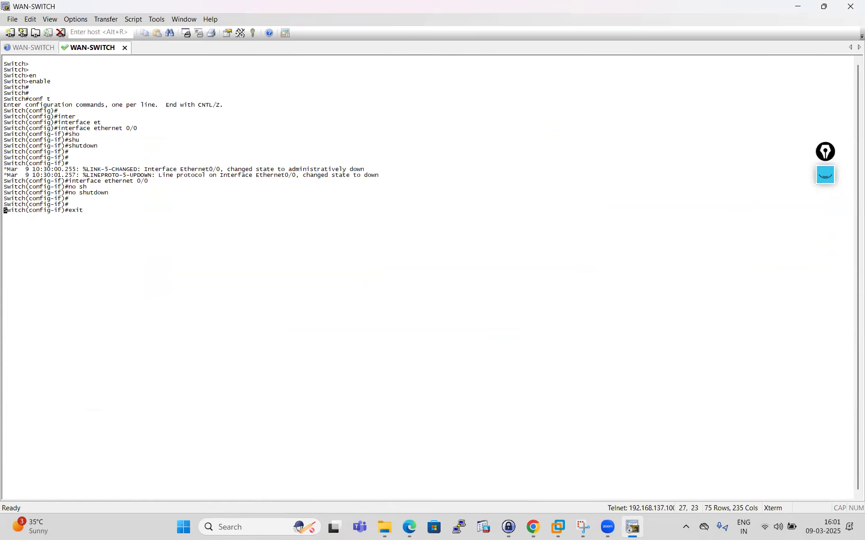
{"action": "key", "text": "Return"}
{"action": "key", "text": "Return"}
{"action": "type", "text": "wr"}
{"action": "key", "text": "Return"}
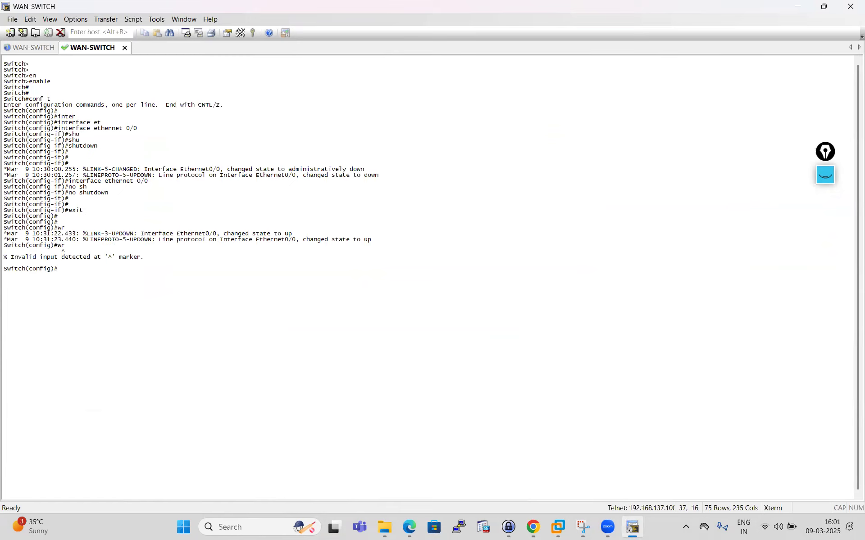
{"action": "type", "text": "exit"}
{"action": "key", "text": "Return"}
{"action": "key", "text": "Return"}
{"action": "type", "text": "wr"}
{"action": "key", "text": "Return"}
- Switch back to the 192.168.137.106 firewall's dashboard in Chrome and refresh its High Availability status repeatedly
{"action": "left_click", "coordinate": [533, 526]}
{"action": "left_click", "coordinate": [260, 105]}
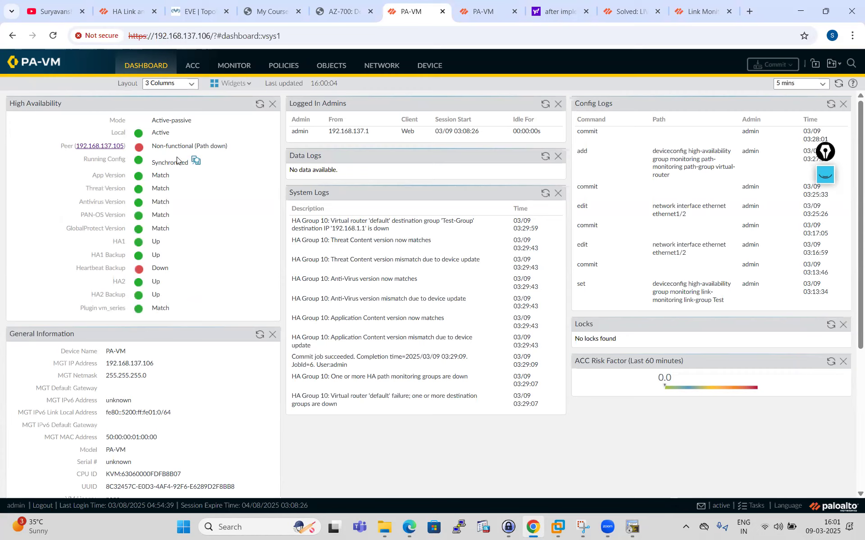
{"action": "left_click", "coordinate": [260, 104]}
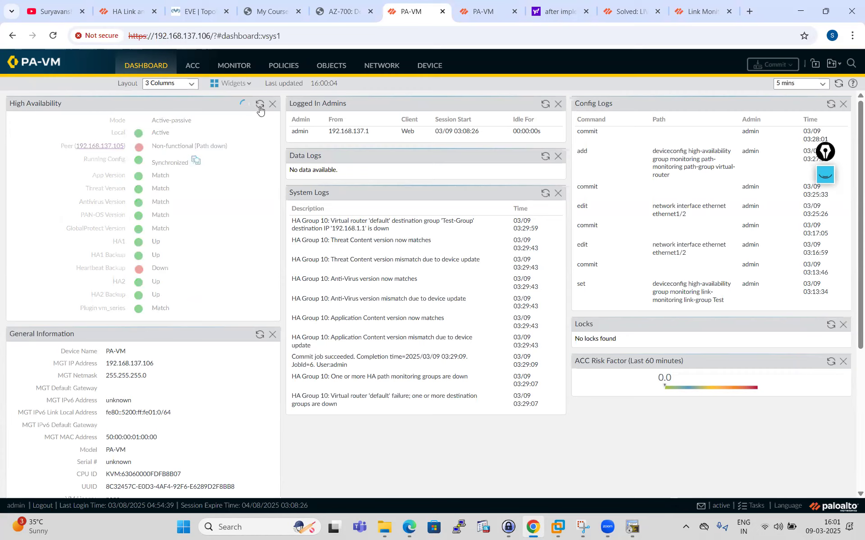
{"action": "left_click", "coordinate": [260, 105]}
{"action": "left_click", "coordinate": [259, 105]}
{"action": "left_click", "coordinate": [260, 106]}
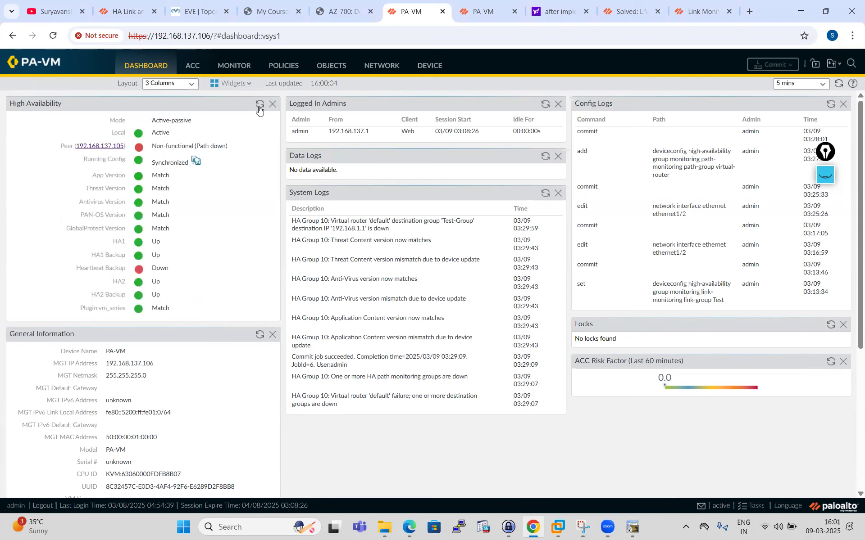
{"action": "left_click", "coordinate": [259, 106]}
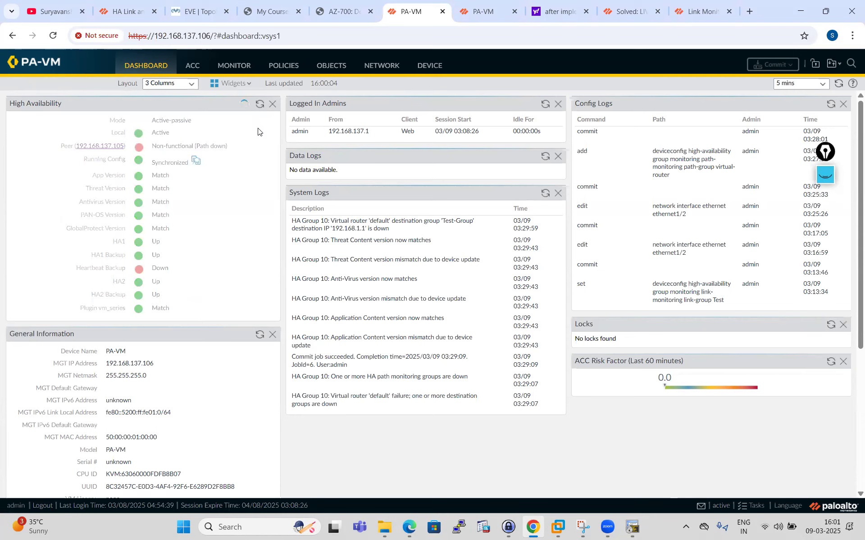
{"action": "left_click", "coordinate": [260, 104]}
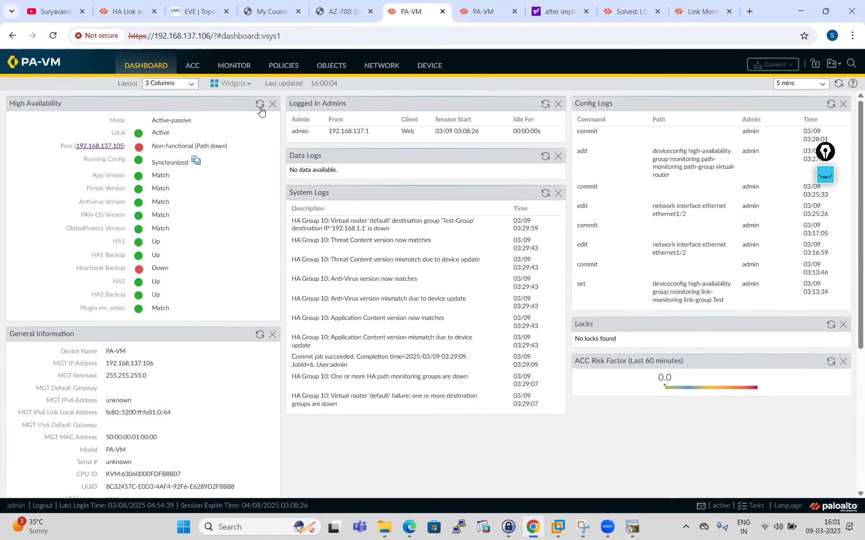
{"action": "left_click", "coordinate": [259, 106]}
- Close the commit status on the 192.168.137.105 firewall and check the High Availability status on its dashboard
{"action": "left_click", "coordinate": [481, 11]}
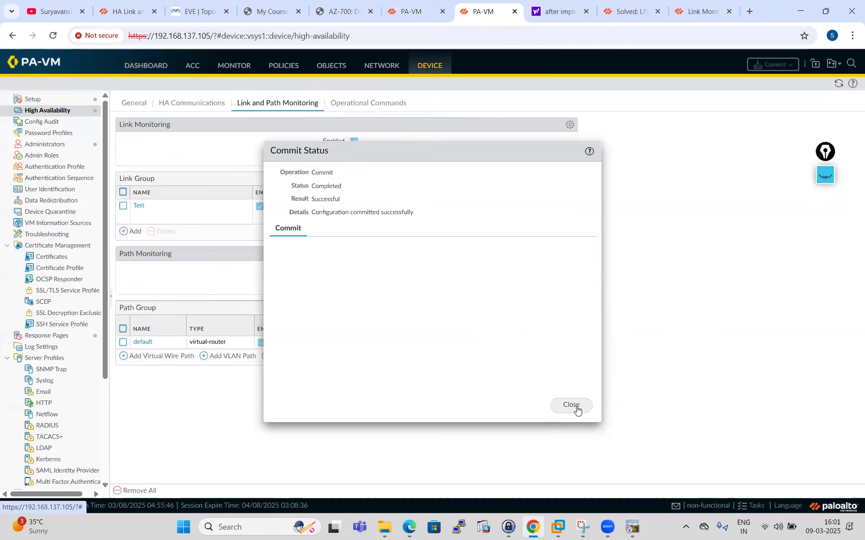
{"action": "left_click", "coordinate": [572, 407]}
{"action": "left_click", "coordinate": [146, 68]}
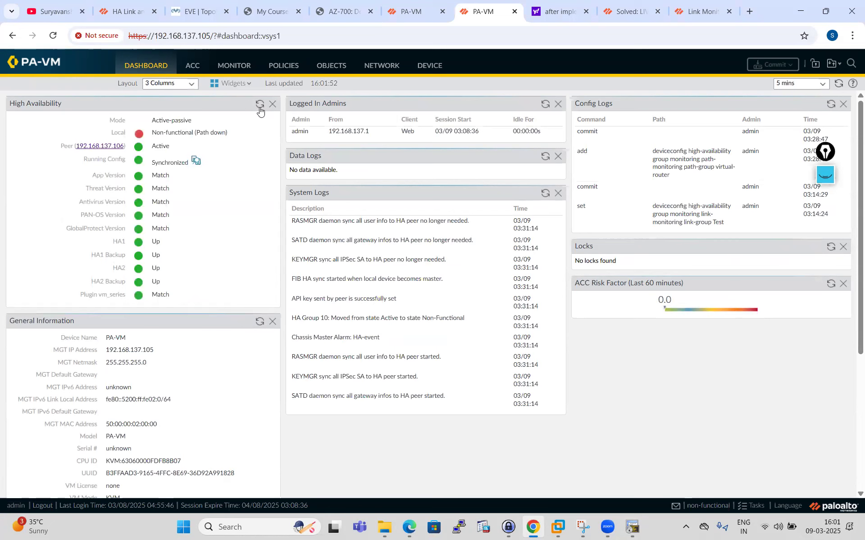
{"action": "left_click", "coordinate": [260, 105]}
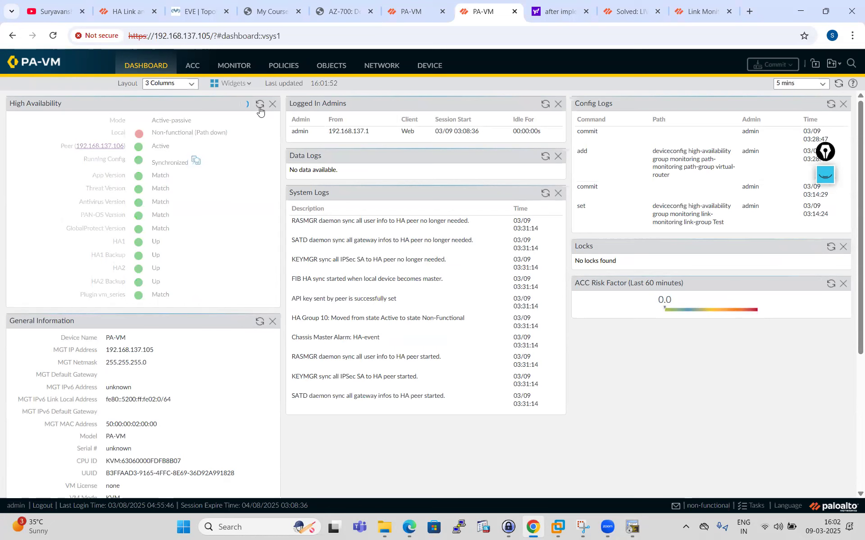
- View the EVE topology, and list the WAN-SWITCH interface states with show interfaces description
{"action": "left_click", "coordinate": [199, 12]}
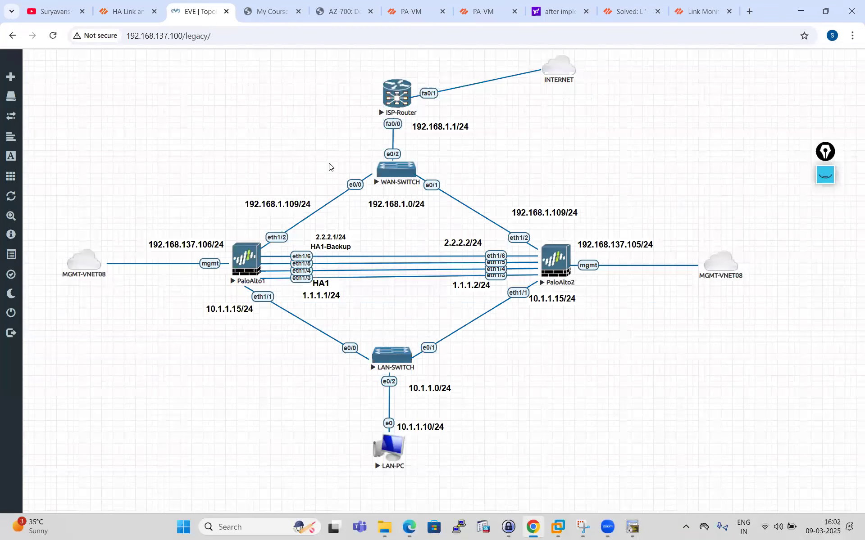
{"action": "left_click", "coordinate": [631, 529]}
{"action": "key", "text": "Return"}
{"action": "key", "text": "Return"}
{"action": "type", "text": "sho"}
{"action": "key", "text": "Tab"}
{"action": "type", "text": "inter"}
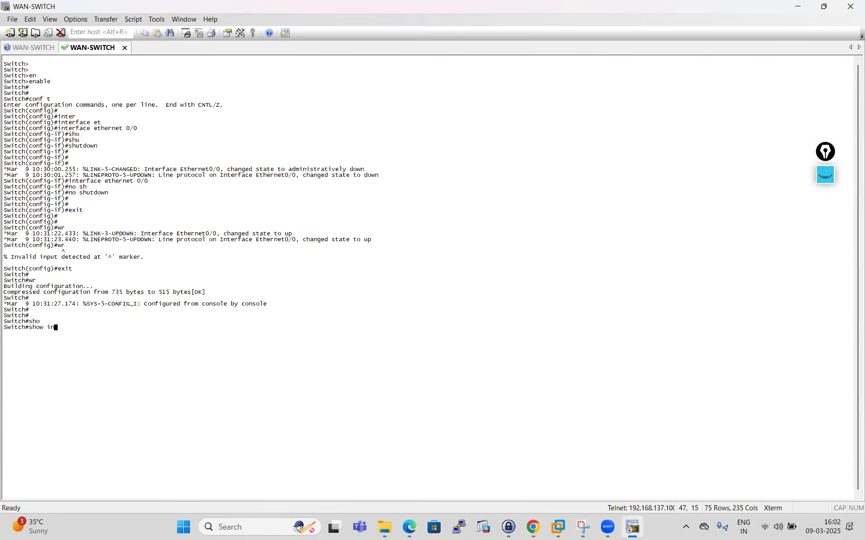
{"action": "key", "text": "Tab"}
{"action": "type", "text": "des"}
{"action": "key", "text": "Tab"}
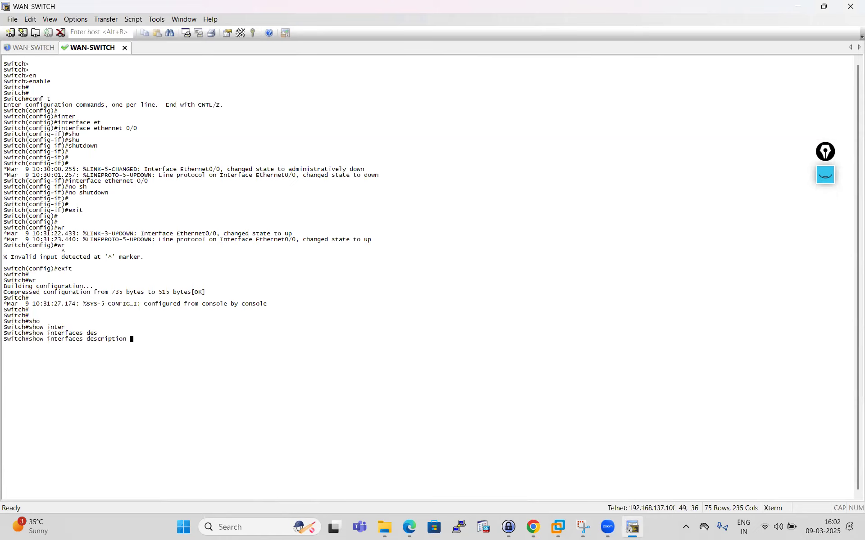
{"action": "key", "text": "Return"}
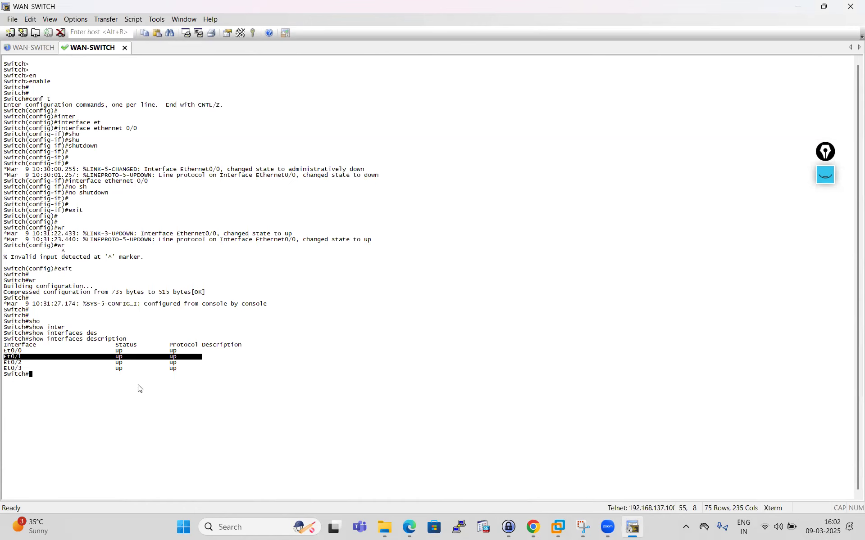
- Go back to Chrome and refresh the High Availability status on the 192.168.137.106 and 192.168.137.105 firewalls
{"action": "left_click", "coordinate": [533, 527]}
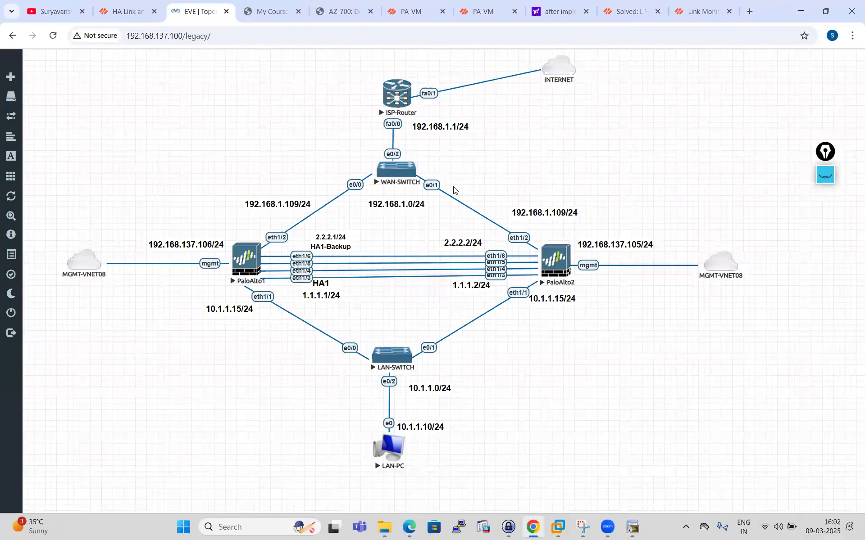
{"action": "left_click", "coordinate": [411, 11]}
{"action": "left_click", "coordinate": [260, 105]}
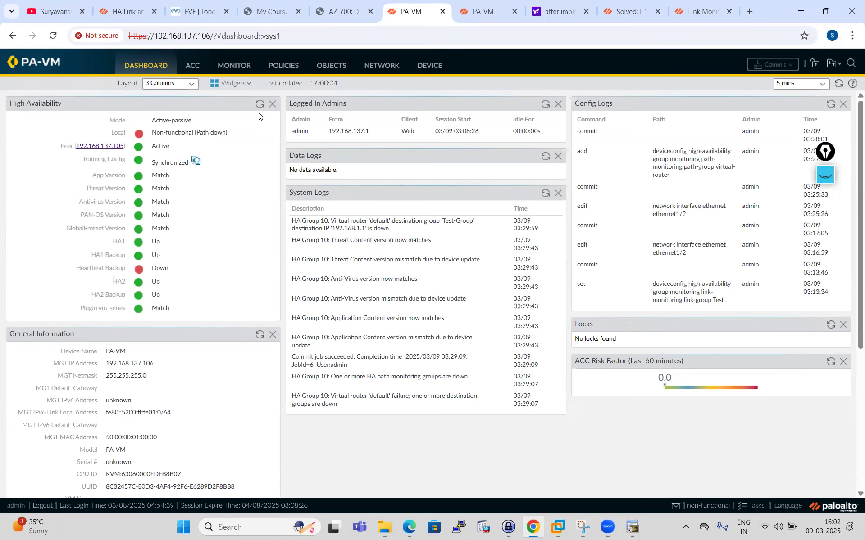
{"action": "left_click", "coordinate": [259, 105]}
{"action": "left_click", "coordinate": [481, 12]}
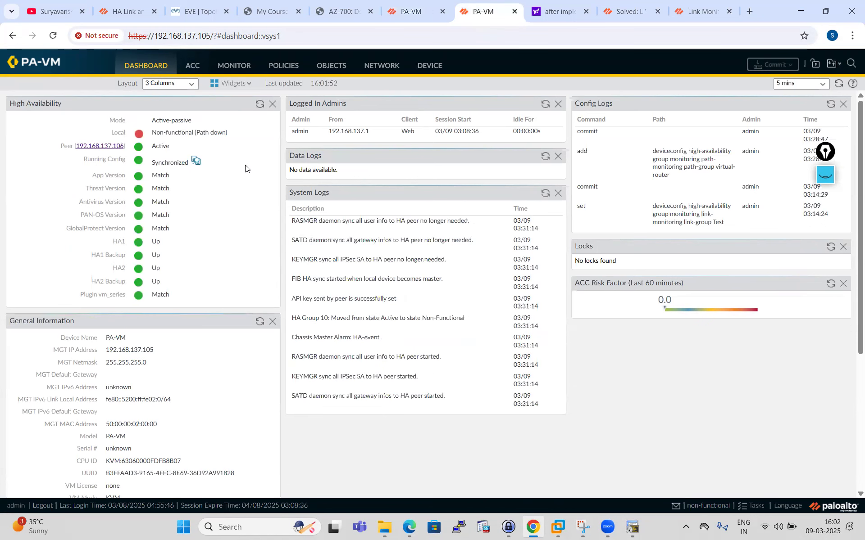
{"action": "left_click", "coordinate": [260, 106]}
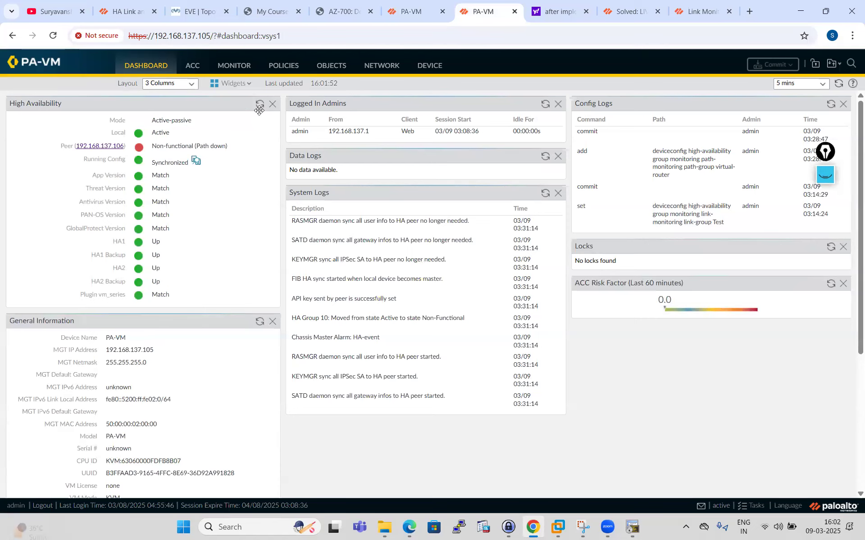
- Recheck the High Availability state of the 192.168.137.106 firewall against its peer, refreshing the status several times
{"action": "key", "text": "ctrl+shift+Tab"}
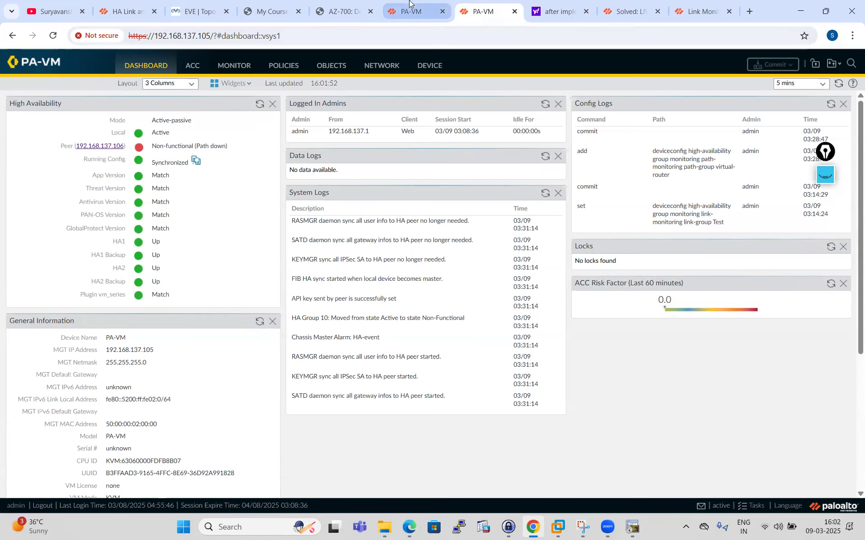
{"action": "left_click", "coordinate": [260, 106]}
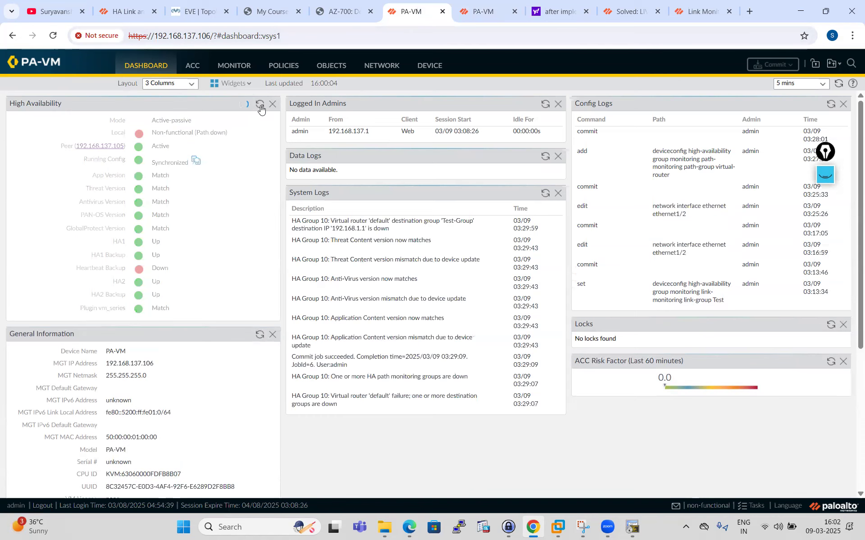
{"action": "key", "text": "ctrl+Tab"}
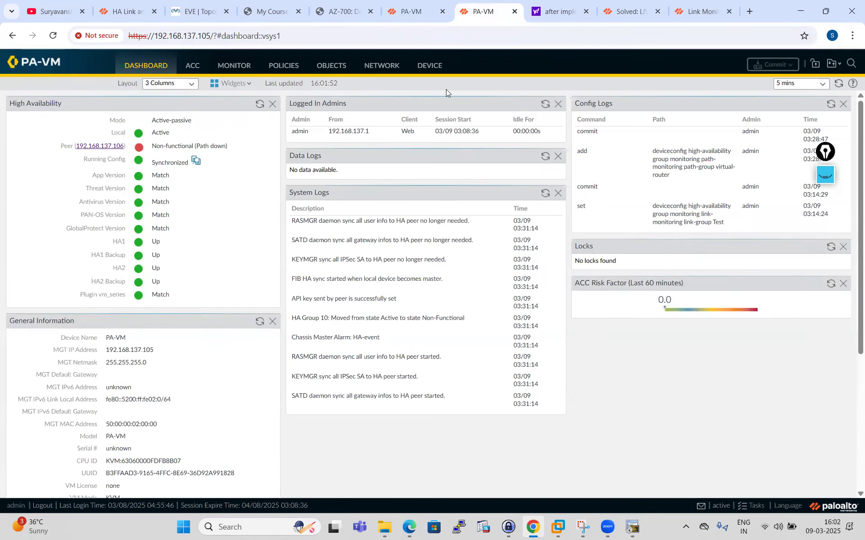
{"action": "left_click", "coordinate": [423, 17]}
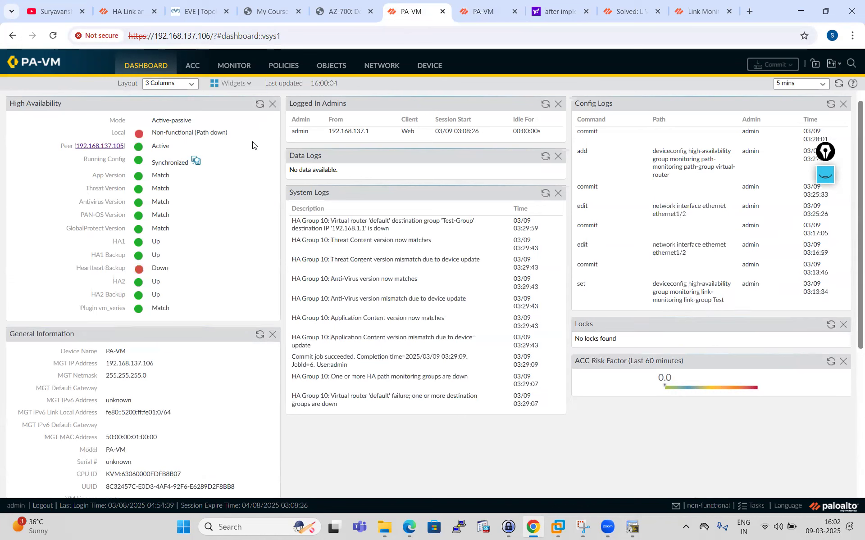
{"action": "left_click", "coordinate": [260, 105]}
{"action": "left_click", "coordinate": [259, 105]}
{"action": "left_click", "coordinate": [261, 105]}
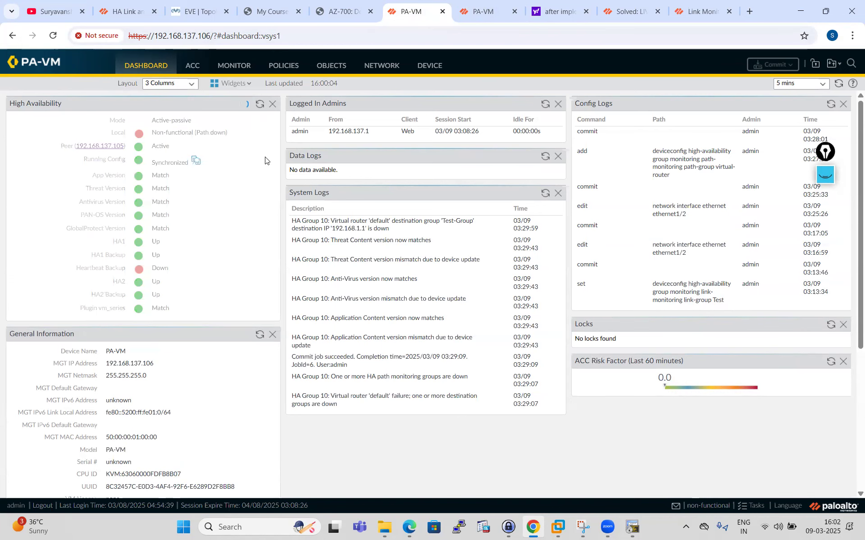